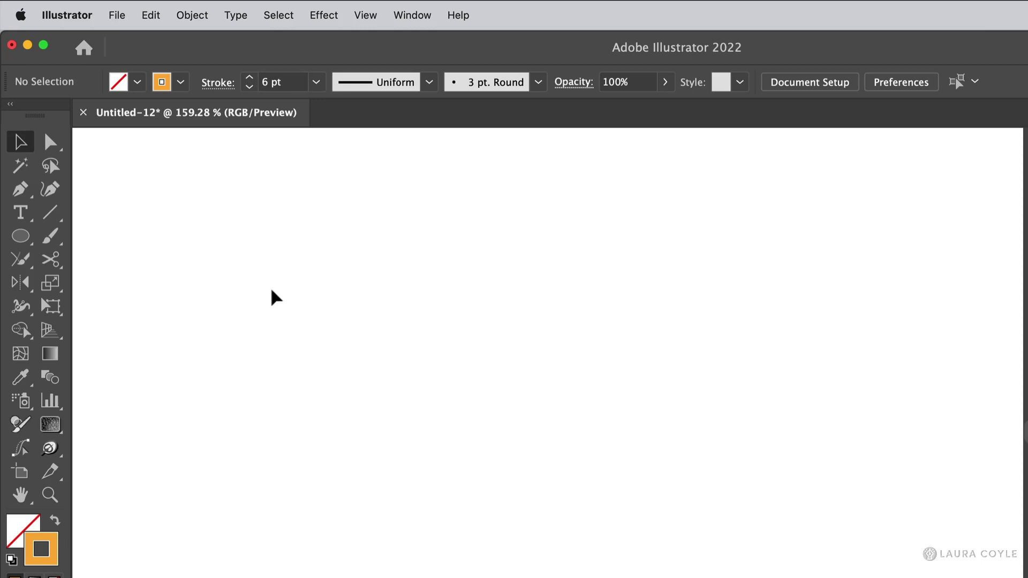
- Draw two orange 6 pt lines forming an open peak, then marquee-select their inner endpoints
{"action": "left_click", "coordinate": [51, 213]}
{"action": "left_click_drag", "start_coordinate": [220, 397], "coordinate": [880, 417]}
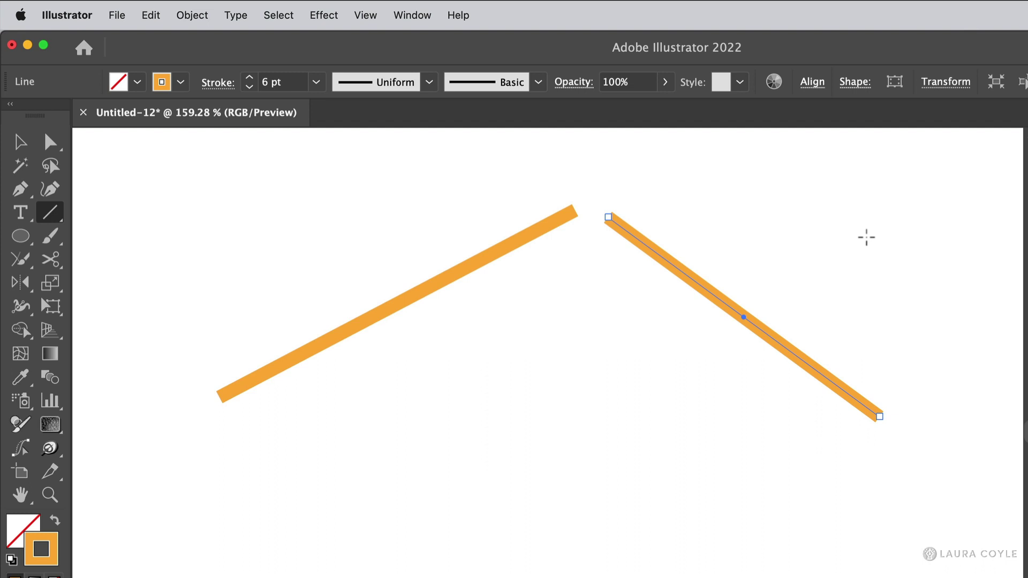
{"action": "key", "text": "a"}
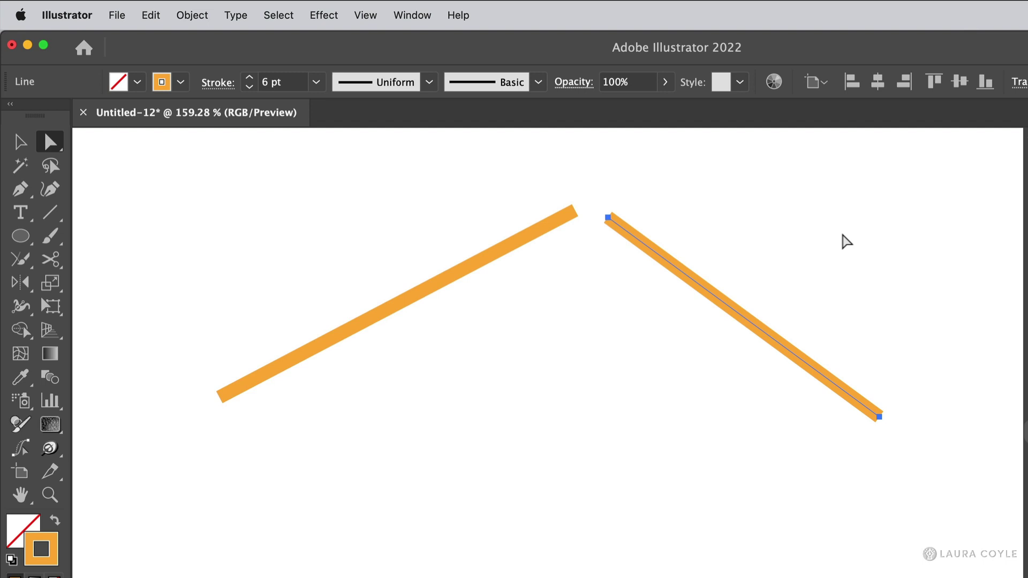
{"action": "left_click_drag", "start_coordinate": [546, 196], "coordinate": [624, 242]}
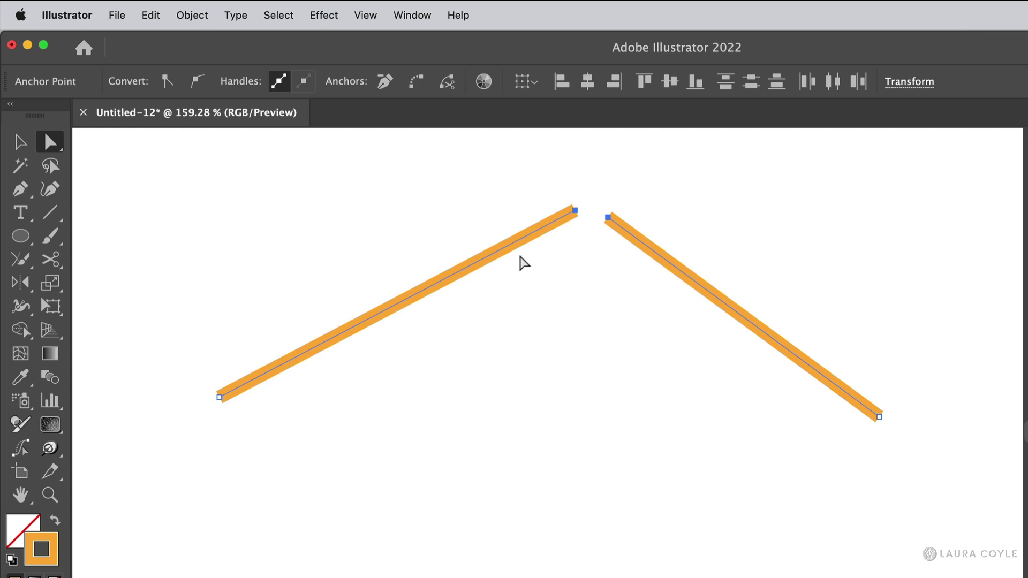
- Join the two selected inner endpoints with Object > Path > Join, bridging the gap
{"action": "left_click", "coordinate": [192, 15]}
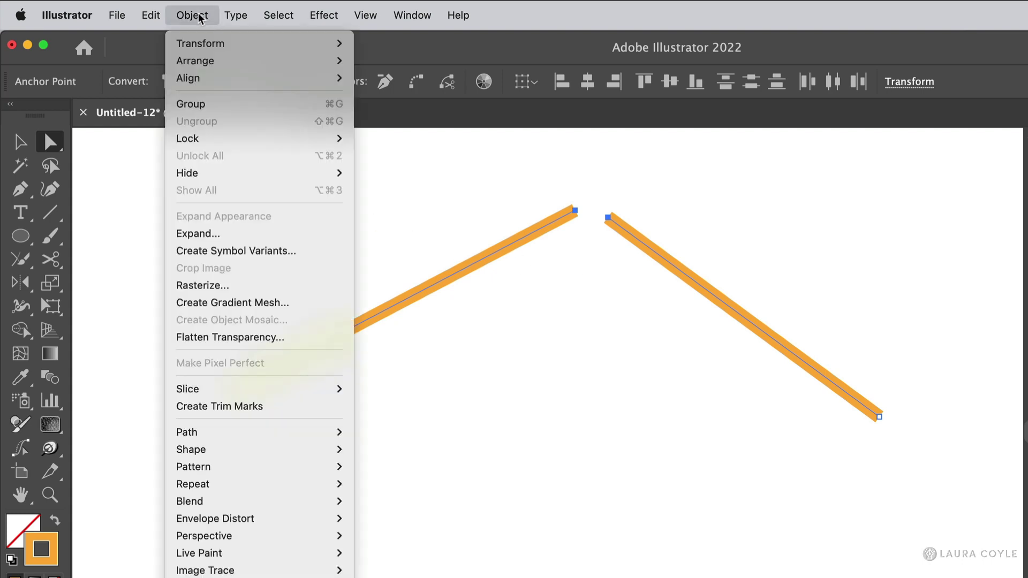
{"action": "mouse_move", "coordinate": [239, 431]}
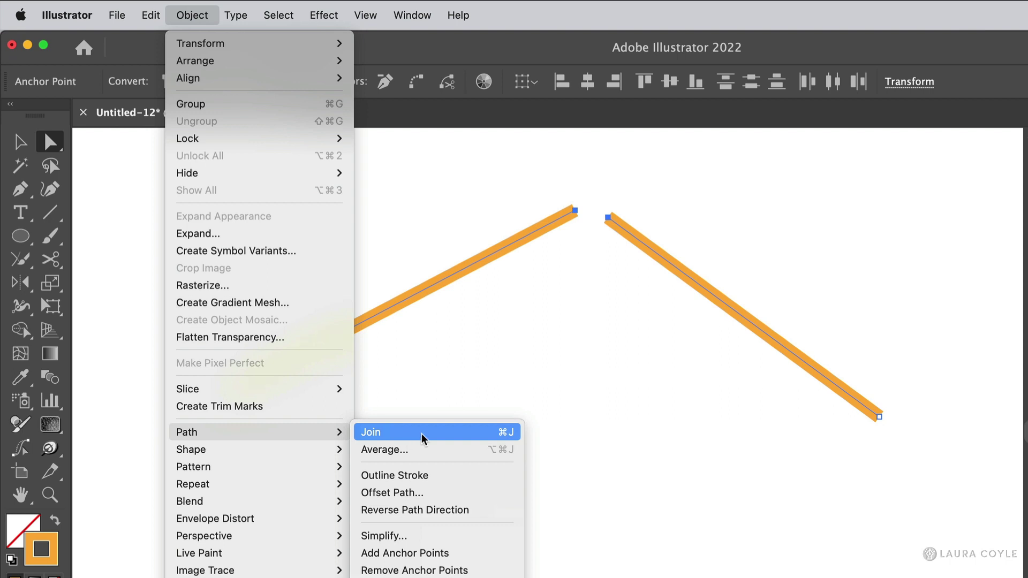
{"action": "left_click", "coordinate": [457, 432]}
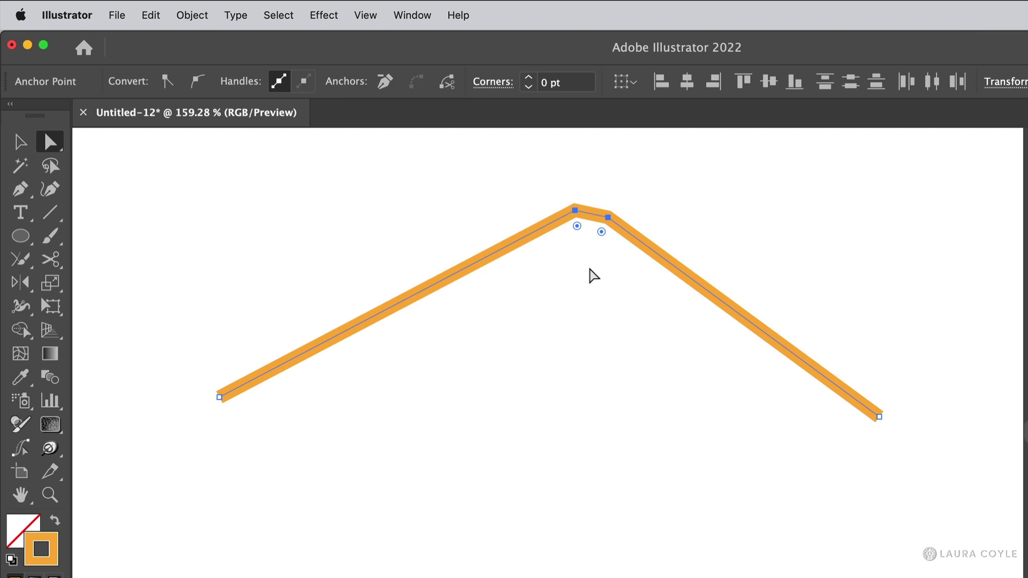
- Delete the joined path, redraw two orange lines with a gap, and select both inner endpoints
{"action": "key", "text": "Delete"}
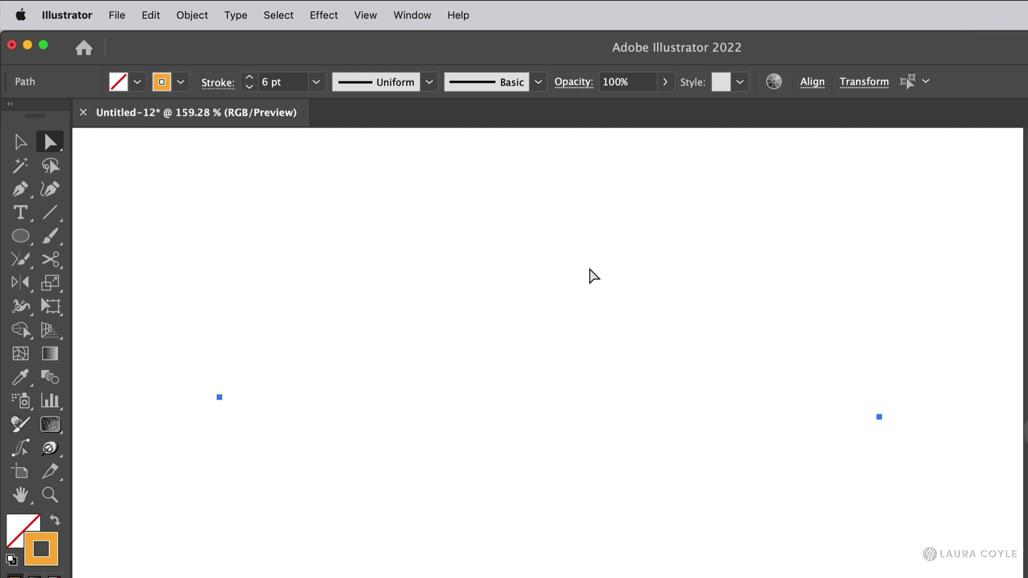
{"action": "key", "text": "Delete"}
{"action": "key", "text": "backslash"}
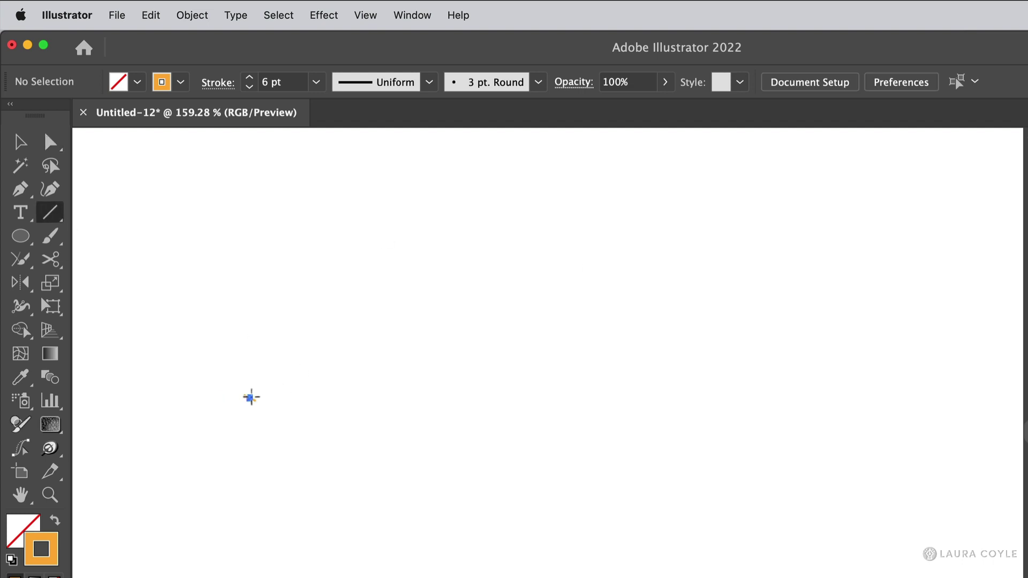
{"action": "mouse_move", "coordinate": [250, 398]}
{"action": "left_mouse_down"}
{"action": "mouse_move", "coordinate": [547, 203]}
{"action": "mouse_move", "coordinate": [825, 421]}
{"action": "left_mouse_up"}
{"action": "key", "text": "a"}
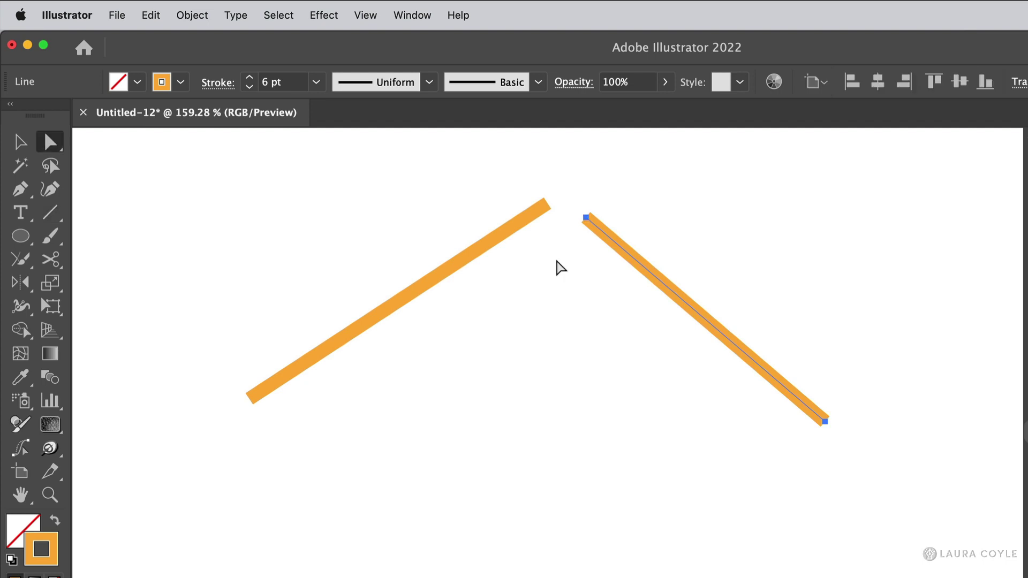
{"action": "left_click", "coordinate": [554, 263]}
{"action": "left_click_drag", "start_coordinate": [530, 186], "coordinate": [633, 260]}
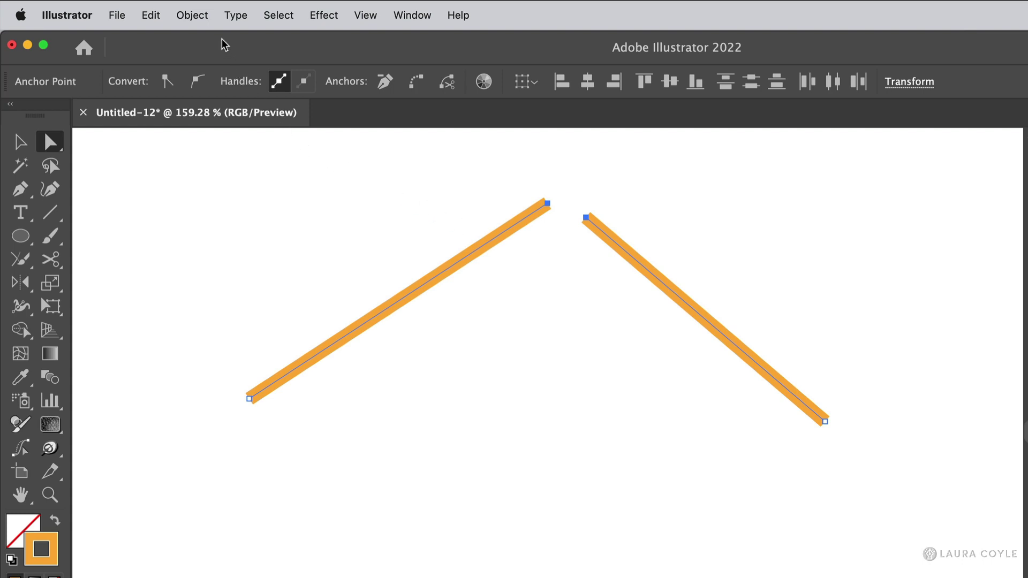
- Average the two inner endpoints on Both axes so the lines meet at one peak
{"action": "left_click", "coordinate": [202, 18]}
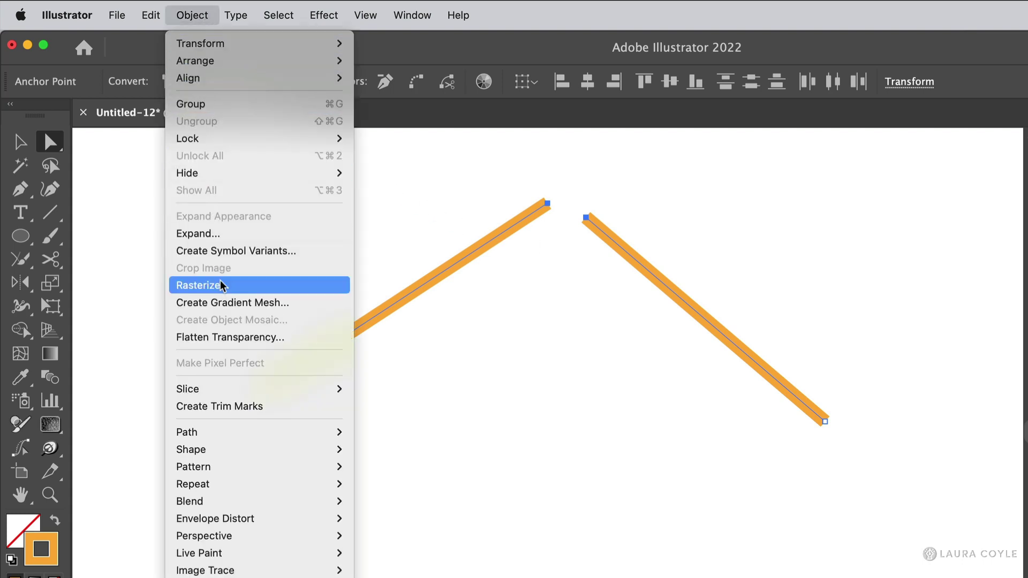
{"action": "mouse_move", "coordinate": [252, 428]}
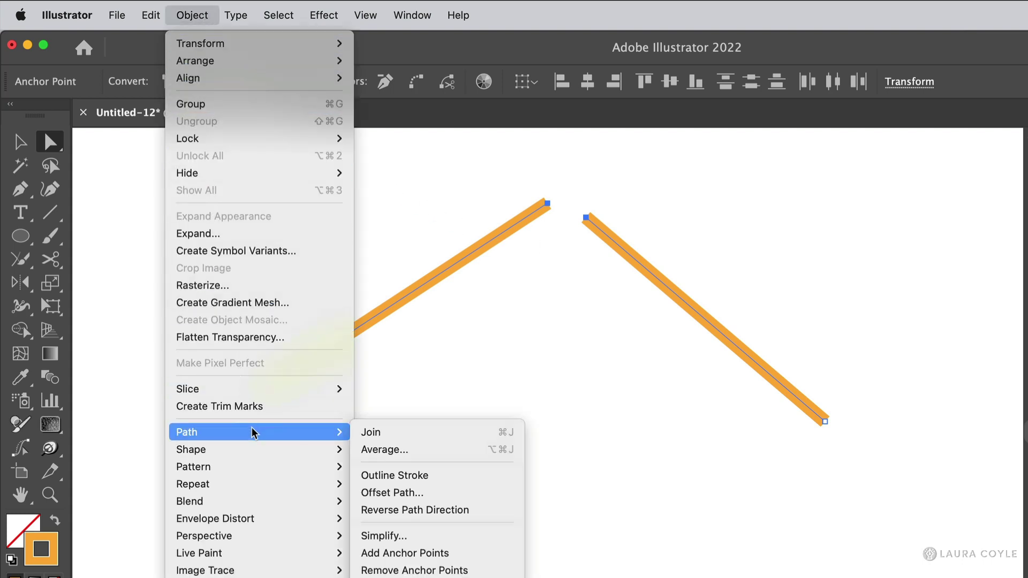
{"action": "left_click", "coordinate": [454, 451]}
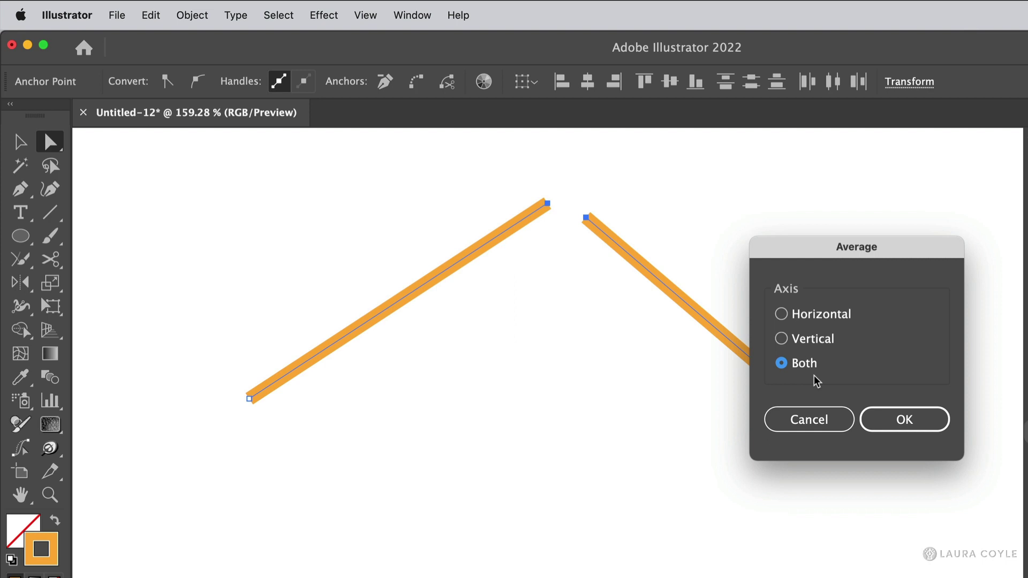
{"action": "left_click", "coordinate": [910, 420]}
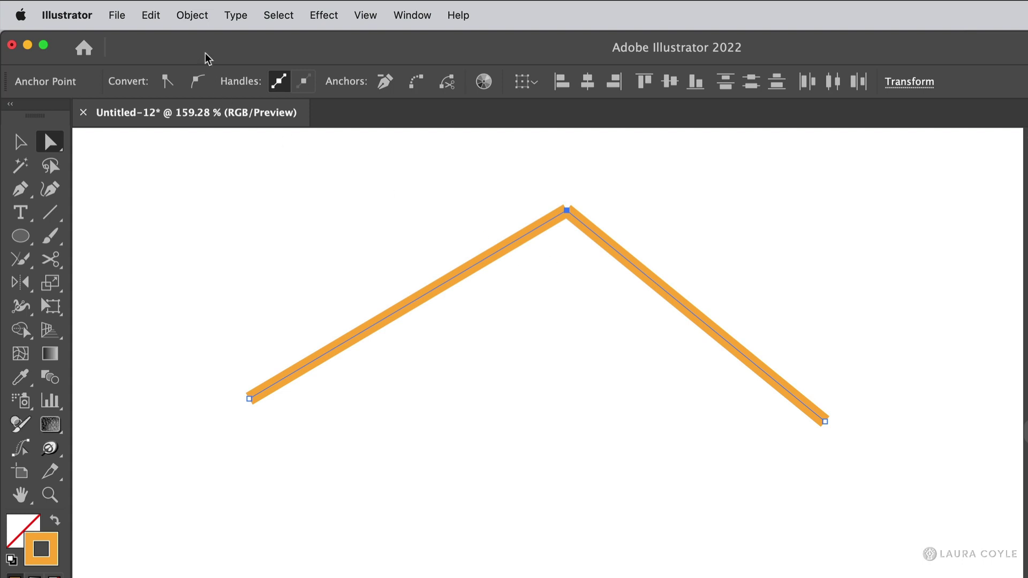
- Join the lines at the apex, then drag the shared apex point slightly lower
{"action": "left_click", "coordinate": [193, 16]}
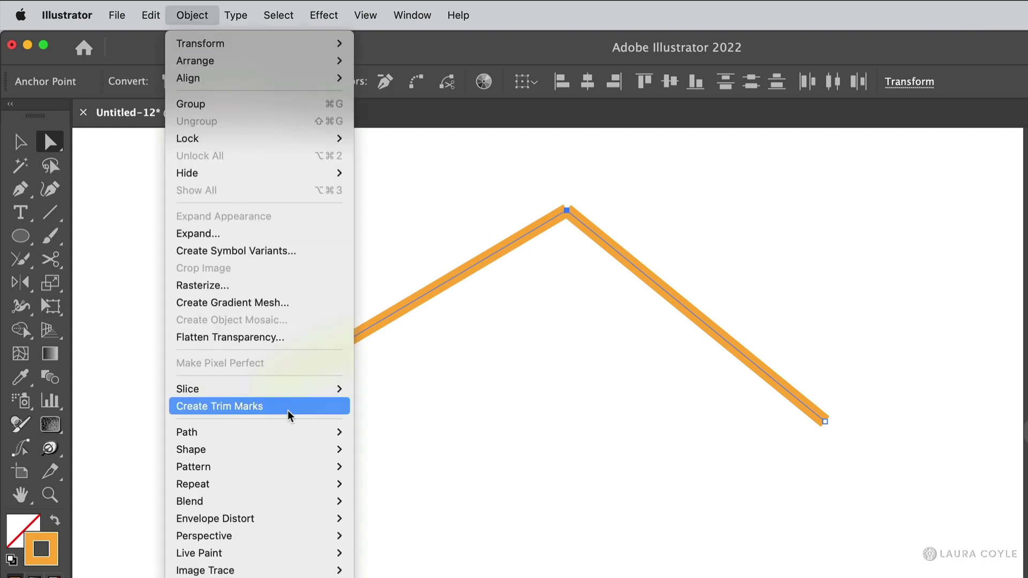
{"action": "mouse_move", "coordinate": [293, 432]}
{"action": "left_click", "coordinate": [417, 429]}
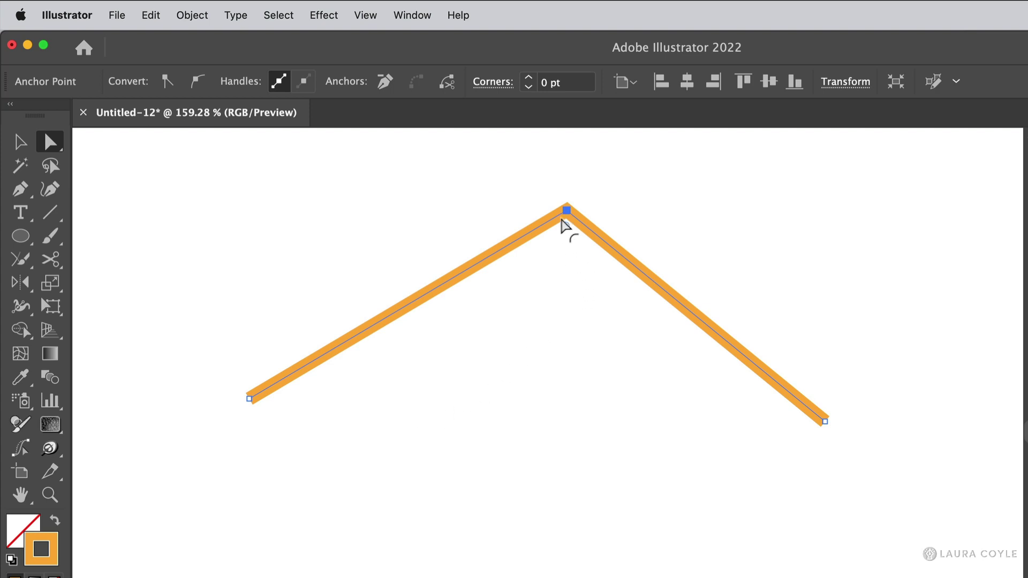
{"action": "left_click", "coordinate": [568, 266]}
{"action": "left_click_drag", "start_coordinate": [569, 216], "coordinate": [569, 240]}
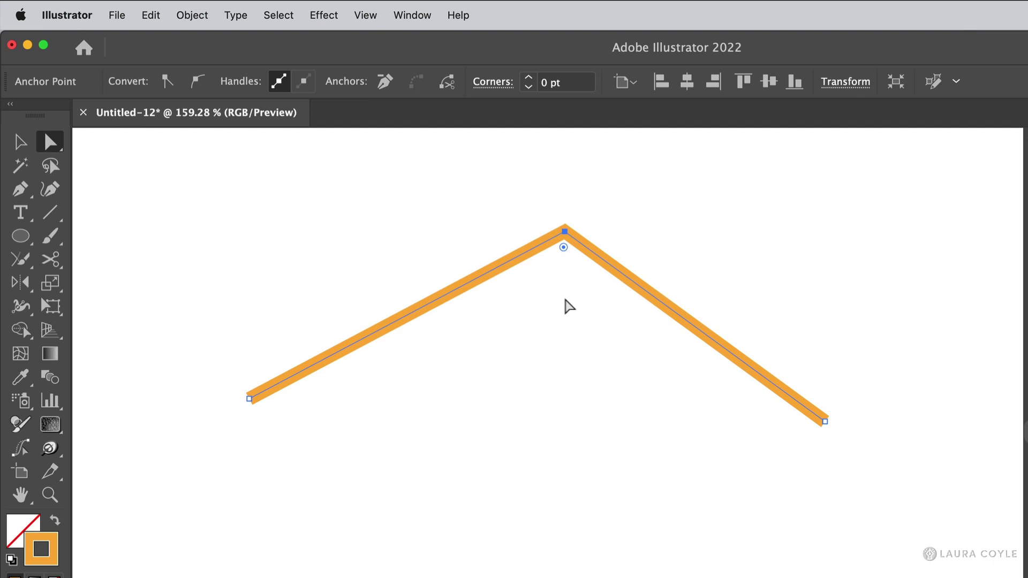
- Delete the path, draw two new orange lines, and drag the right line's top end onto the left's
{"action": "key", "text": "BackSpace"}
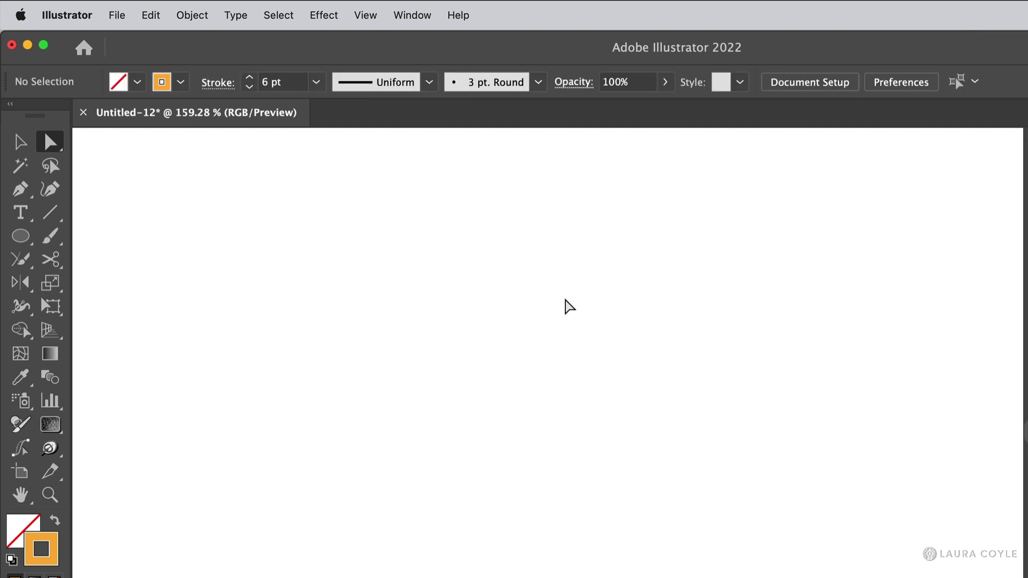
{"action": "left_click", "coordinate": [50, 212]}
{"action": "mouse_move", "coordinate": [304, 405]}
{"action": "left_mouse_down"}
{"action": "mouse_move", "coordinate": [535, 272]}
{"action": "mouse_move", "coordinate": [578, 222]}
{"action": "mouse_move", "coordinate": [873, 445]}
{"action": "left_mouse_up"}
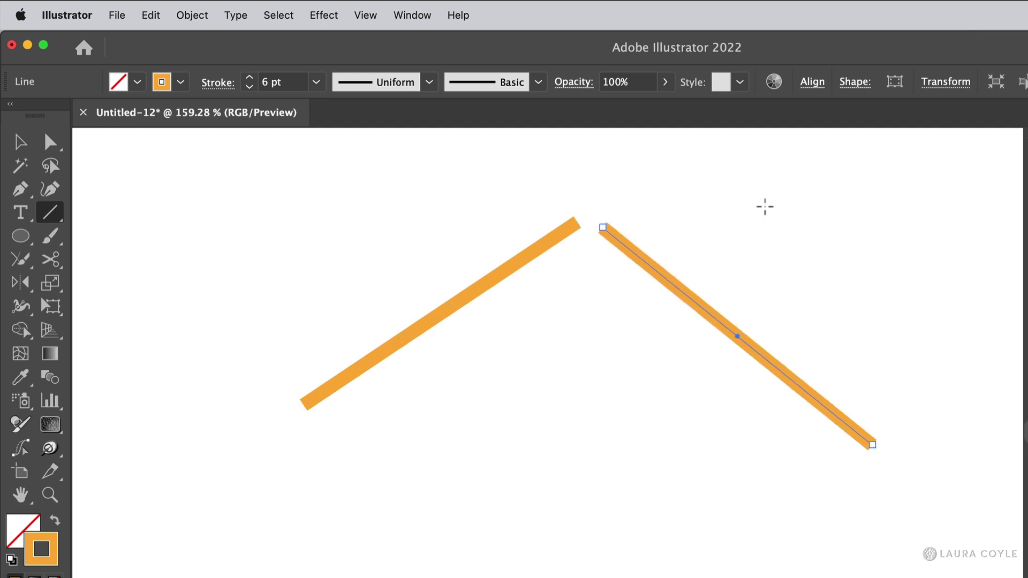
{"action": "key", "text": "a"}
{"action": "left_click", "coordinate": [737, 240]}
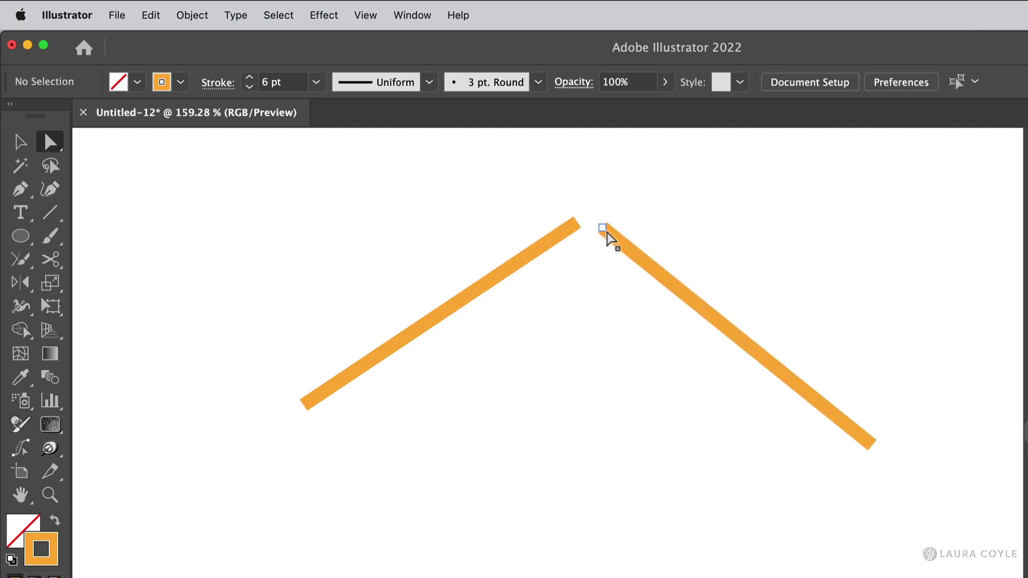
{"action": "left_click_drag", "start_coordinate": [606, 234], "coordinate": [575, 224]}
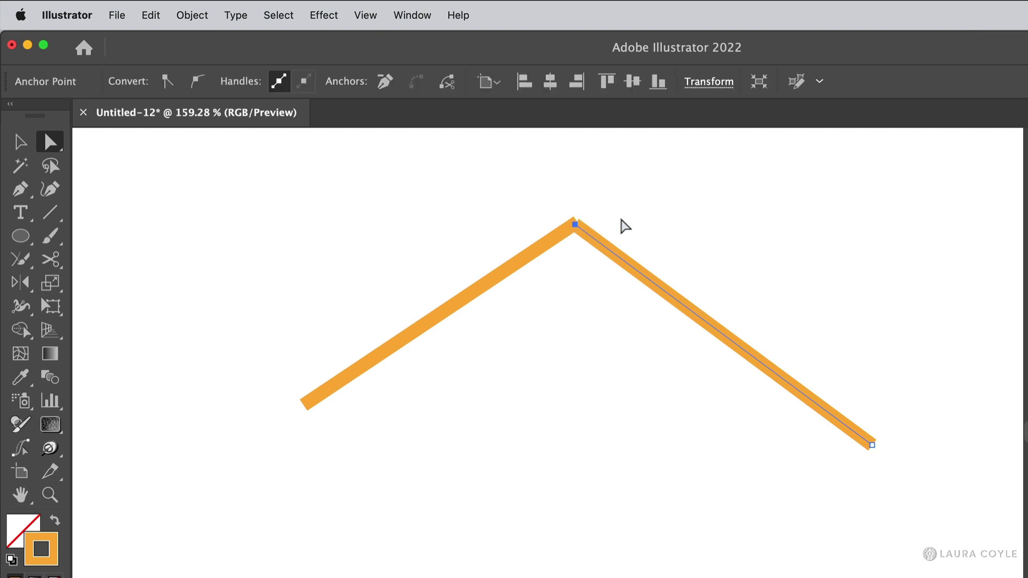
{"action": "key", "text": "super+space"}
{"action": "left_click_drag", "start_coordinate": [569, 257], "coordinate": [776, 185]}
{"action": "key", "text": "super+y"}
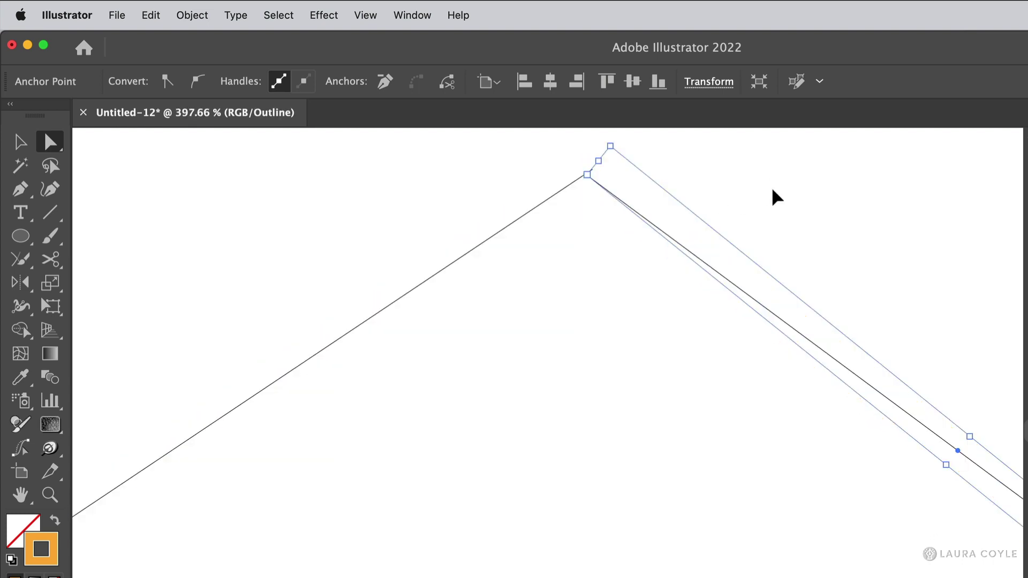
{"action": "key", "text": "space"}
{"action": "left_click_drag", "start_coordinate": [593, 204], "coordinate": [585, 252]}
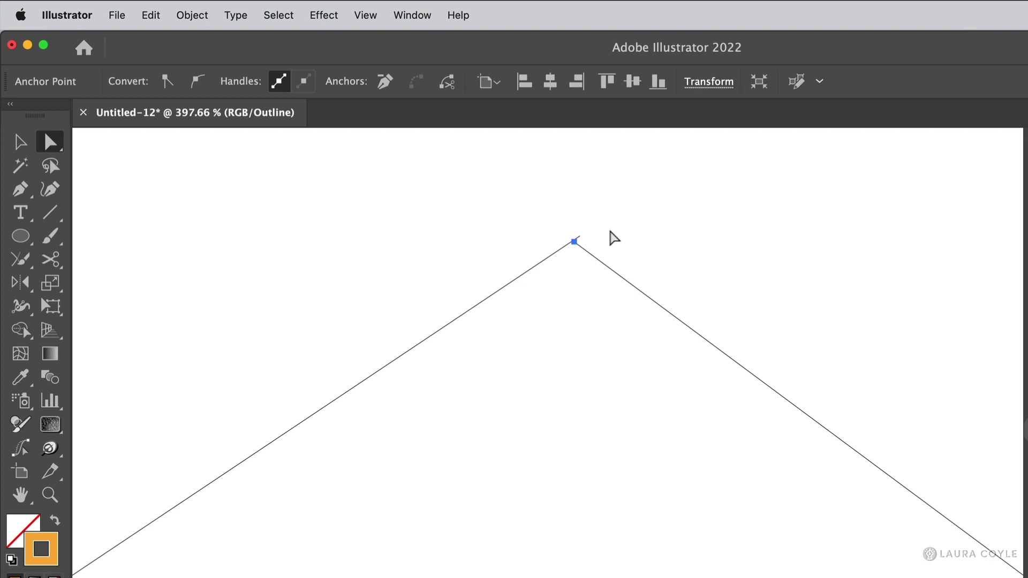
{"action": "left_click", "coordinate": [610, 247]}
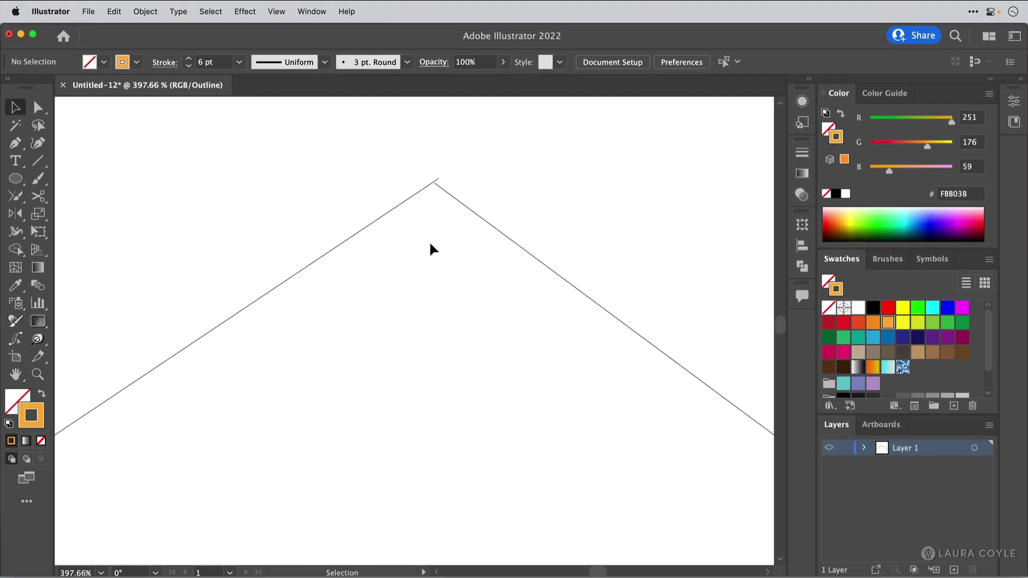
- Enable Snap to Point in Properties and snap the top anchor exactly onto the other line's end
{"action": "left_click", "coordinate": [1013, 101]}
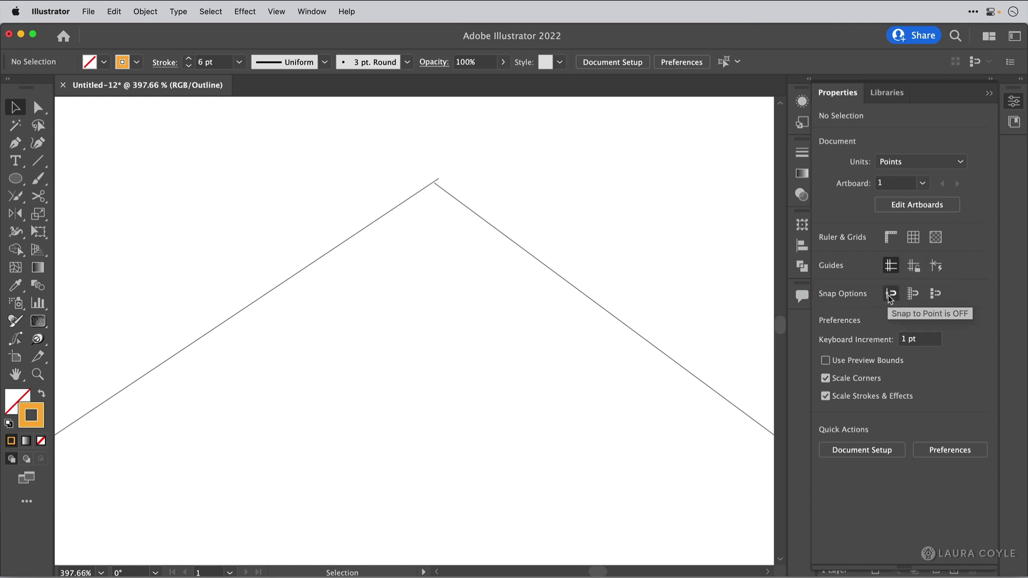
{"action": "left_click", "coordinate": [890, 294]}
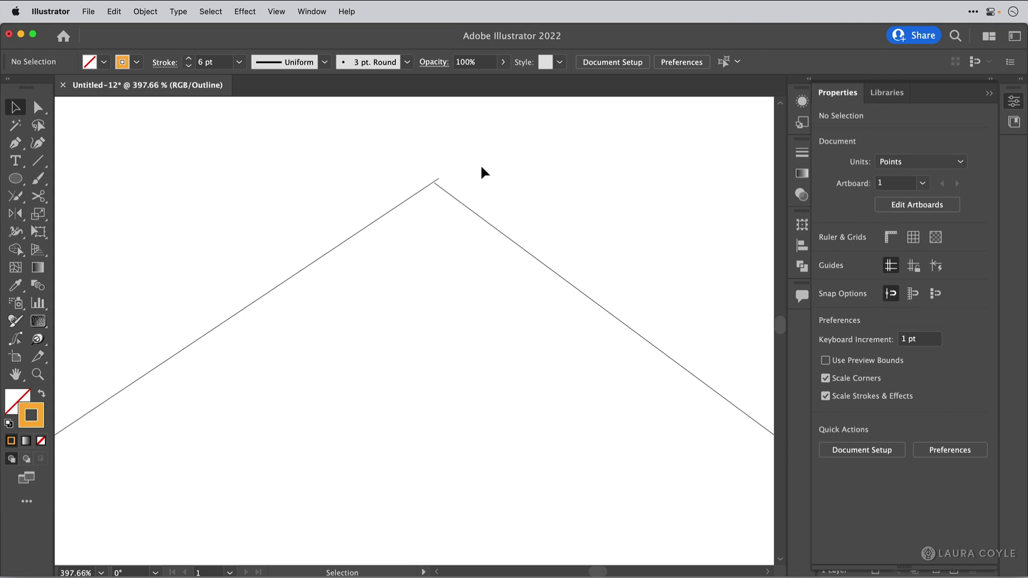
{"action": "key", "text": "a"}
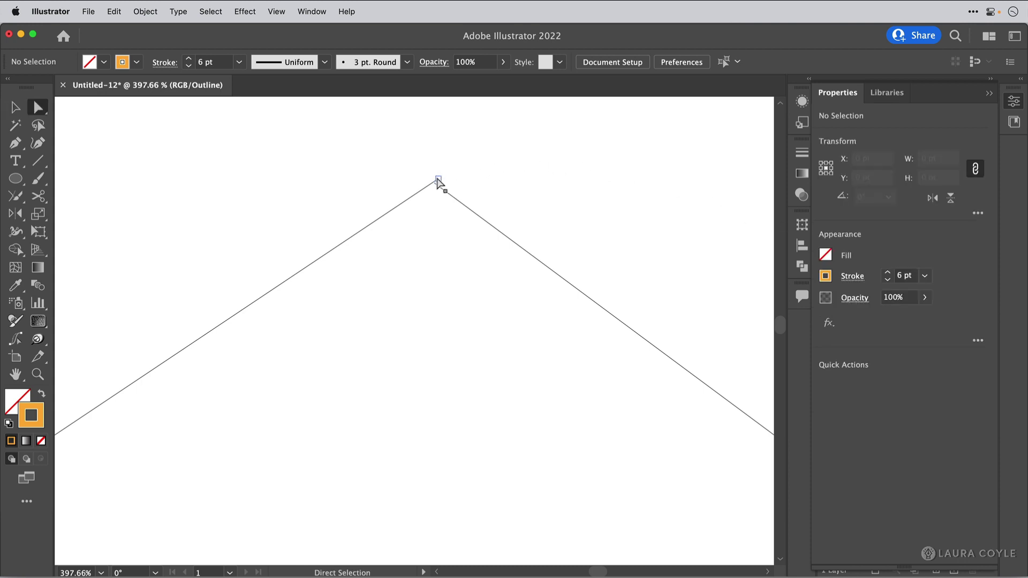
{"action": "left_click", "coordinate": [437, 180]}
{"action": "mouse_move", "coordinate": [437, 180]}
{"action": "left_mouse_down"}
{"action": "mouse_move", "coordinate": [397, 180]}
{"action": "mouse_move", "coordinate": [434, 183]}
{"action": "left_mouse_up"}
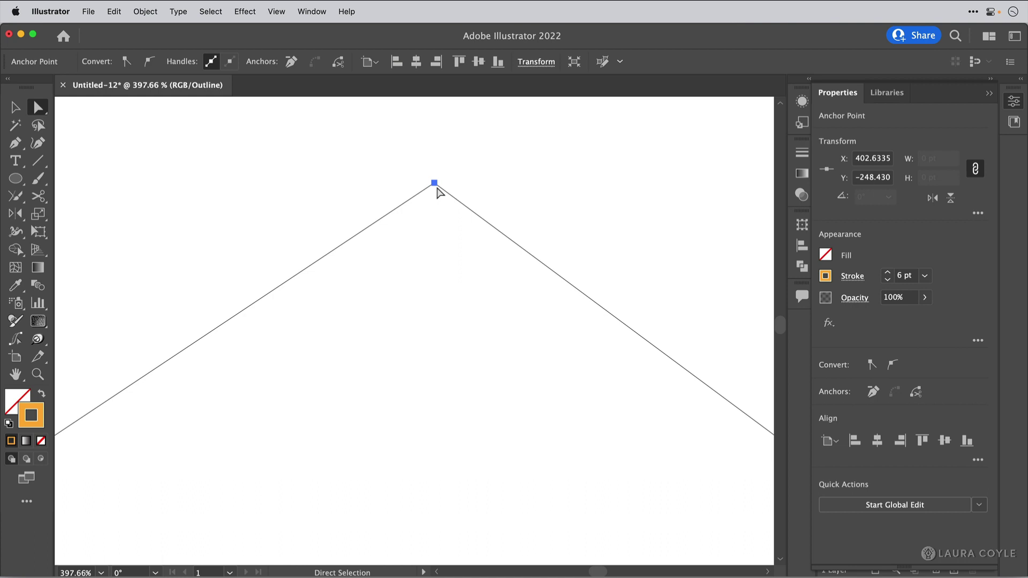
{"action": "mouse_move", "coordinate": [435, 185]}
{"action": "left_mouse_down"}
{"action": "mouse_move", "coordinate": [372, 188]}
{"action": "mouse_move", "coordinate": [435, 184]}
{"action": "left_mouse_up"}
{"action": "left_click", "coordinate": [443, 227]}
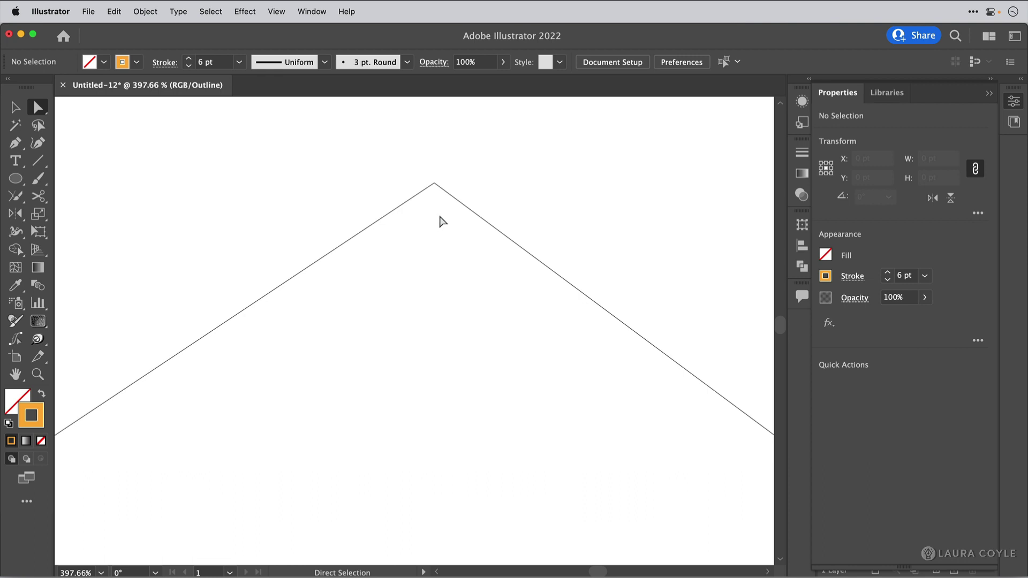
- Join both peak endpoints into one corner with Cmd+J and switch to Preview with Cmd+Y
{"action": "left_click_drag", "start_coordinate": [408, 165], "coordinate": [497, 196]}
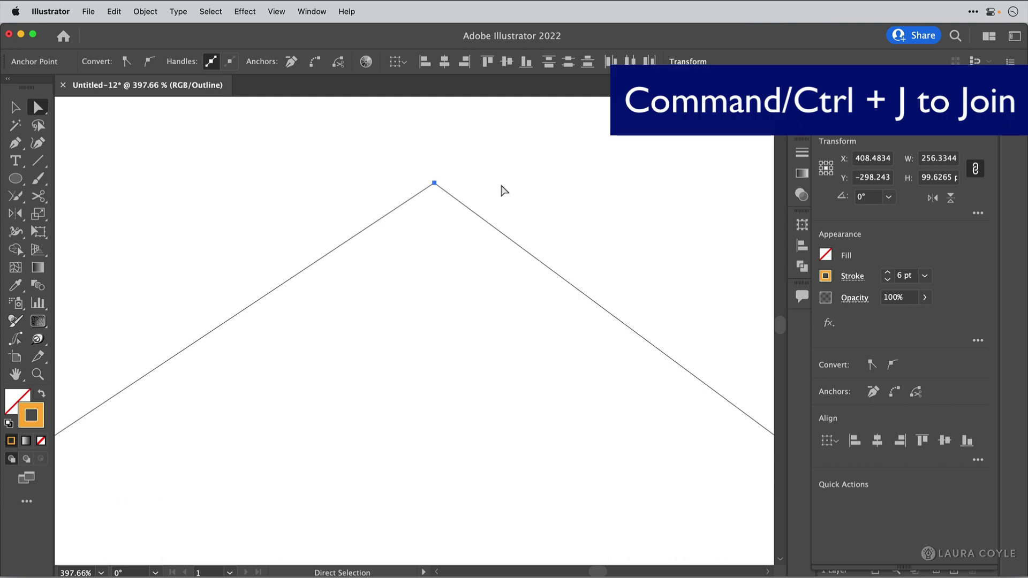
{"action": "key", "text": "super+j"}
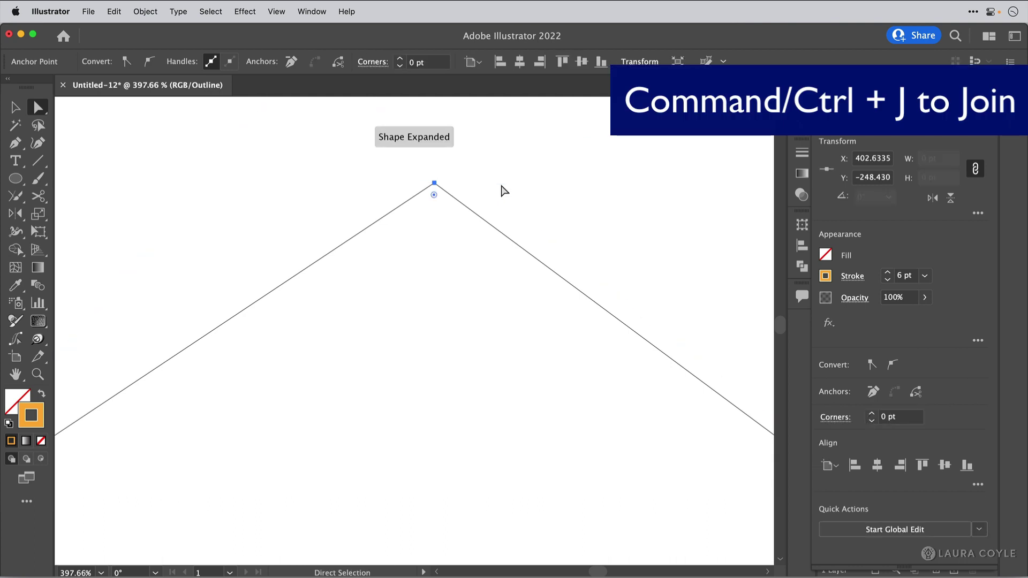
{"action": "key", "text": "super+shift+a"}
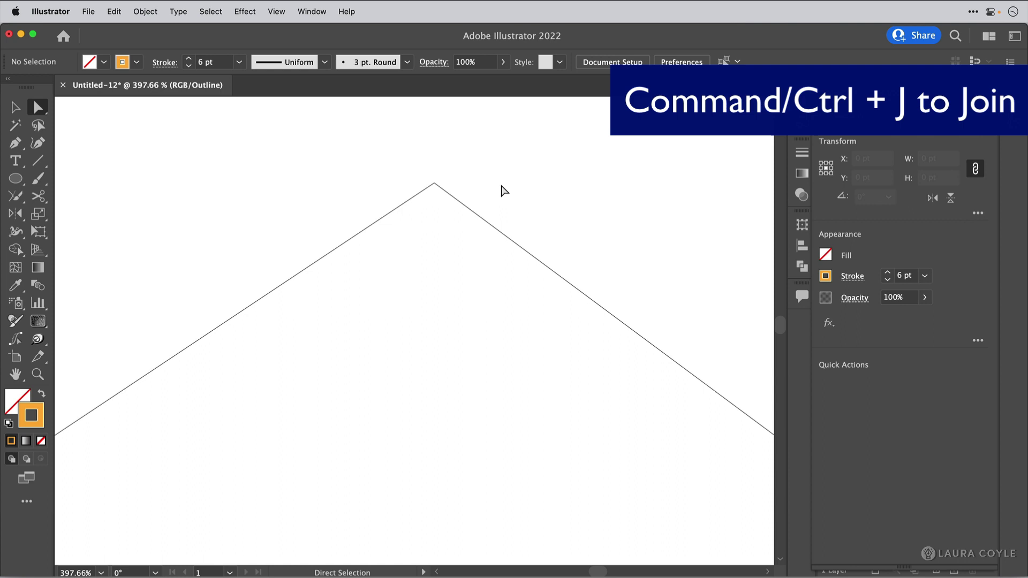
{"action": "key", "text": "super+y"}
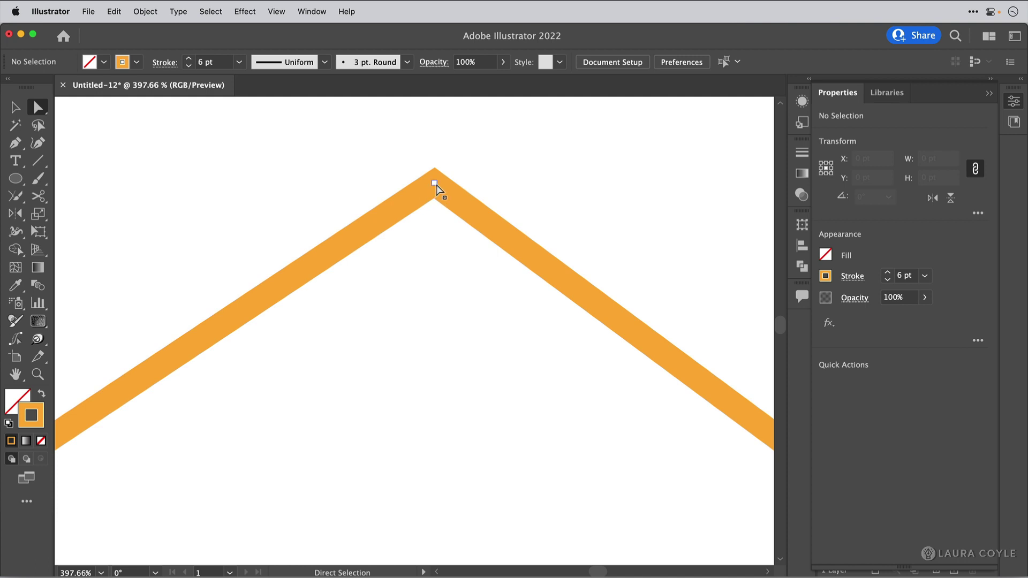
- Drag the joined apex upward to test the corner, then deselect the path
{"action": "left_click", "coordinate": [434, 183]}
{"action": "mouse_move", "coordinate": [433, 186]}
{"action": "left_mouse_down"}
{"action": "mouse_move", "coordinate": [367, 198]}
{"action": "mouse_move", "coordinate": [557, 289]}
{"action": "mouse_move", "coordinate": [423, 170]}
{"action": "left_mouse_up"}
{"action": "left_click", "coordinate": [425, 262]}
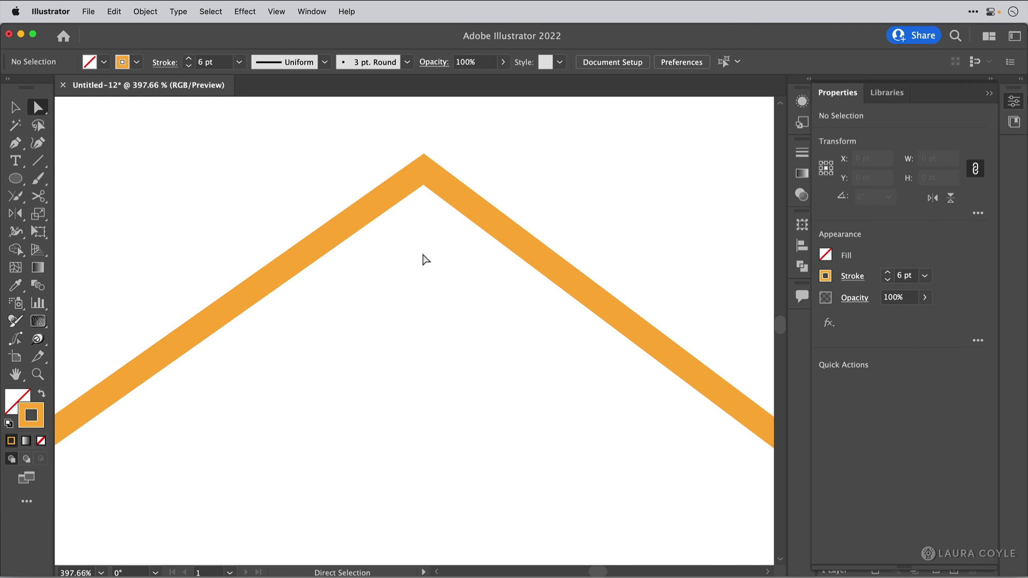
- Uncheck Snap to Point in the View menu
{"action": "left_click", "coordinate": [283, 12]}
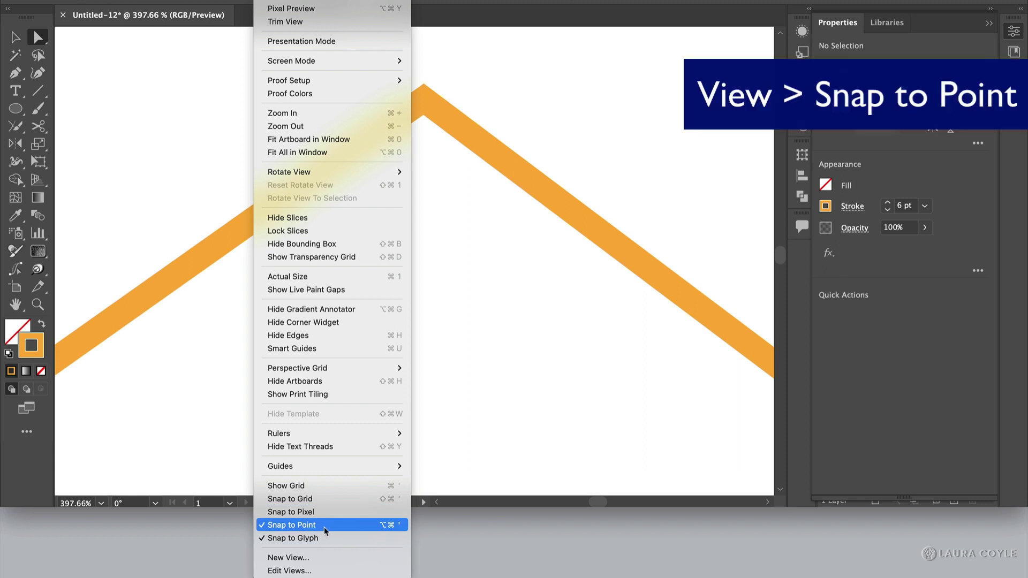
{"action": "left_click", "coordinate": [325, 530]}
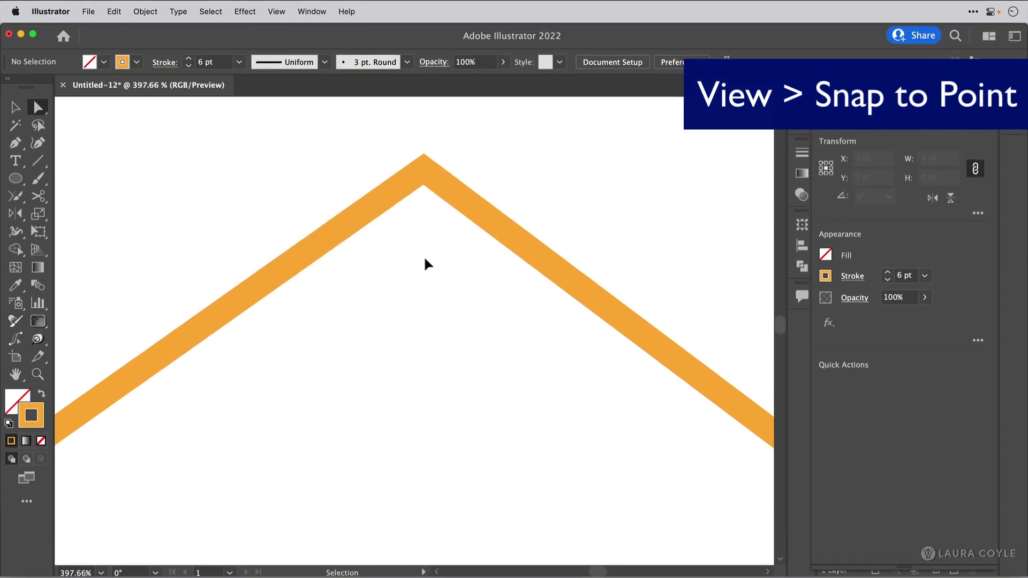
- Delete the old path and draw two new orange lines leaving a small gap at the top
{"action": "left_click_drag", "start_coordinate": [449, 243], "coordinate": [357, 312]}
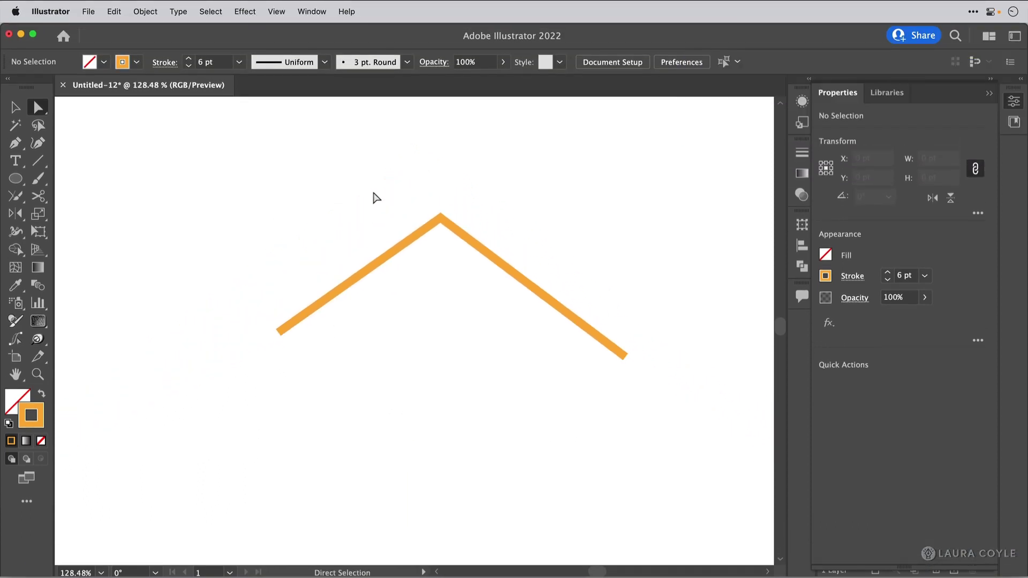
{"action": "left_click_drag", "start_coordinate": [372, 195], "coordinate": [542, 329]}
{"action": "key", "text": "Delete"}
{"action": "key", "text": "Delete"}
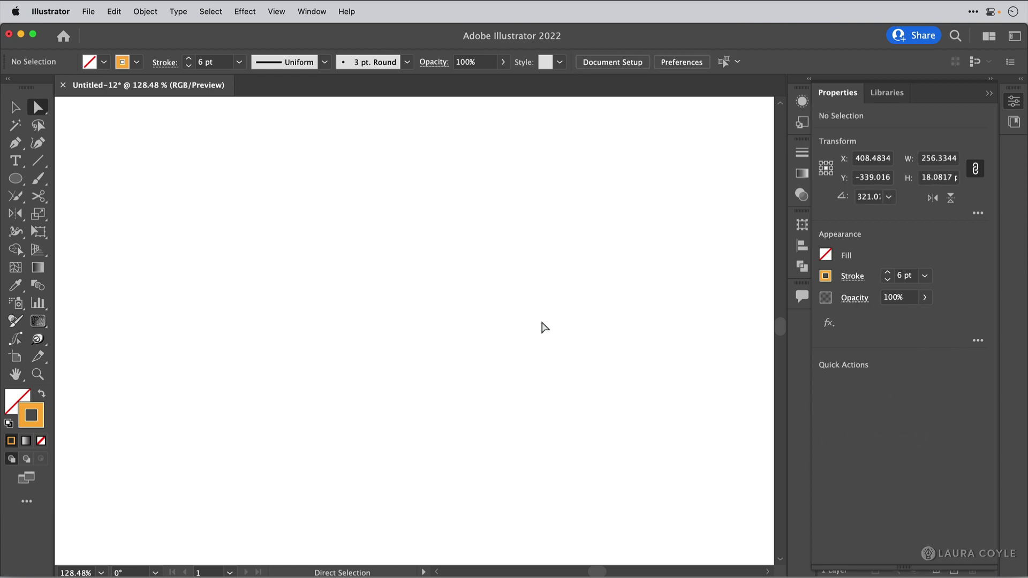
{"action": "left_click", "coordinate": [37, 160]}
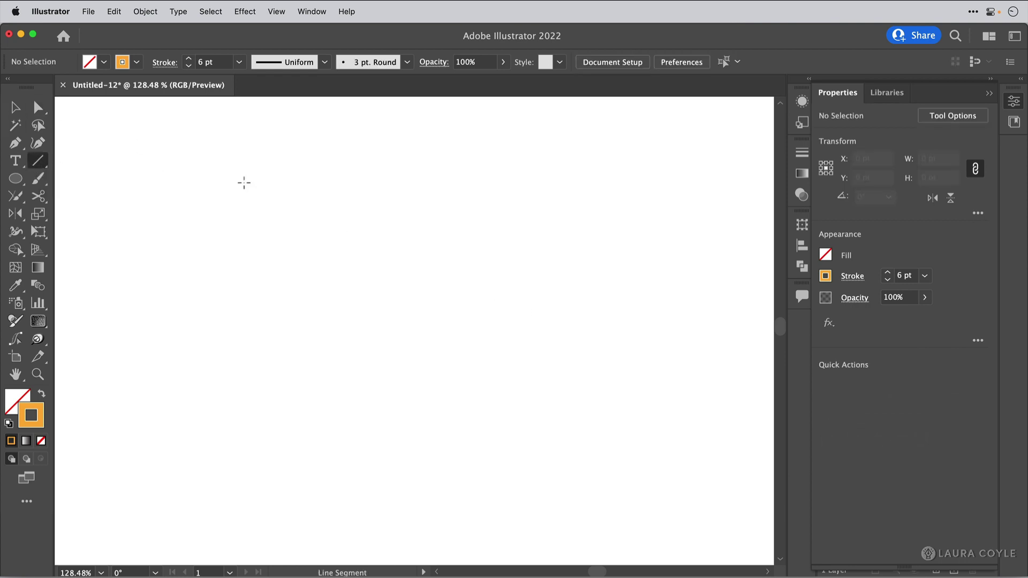
{"action": "left_click_drag", "start_coordinate": [129, 304], "coordinate": [602, 337]}
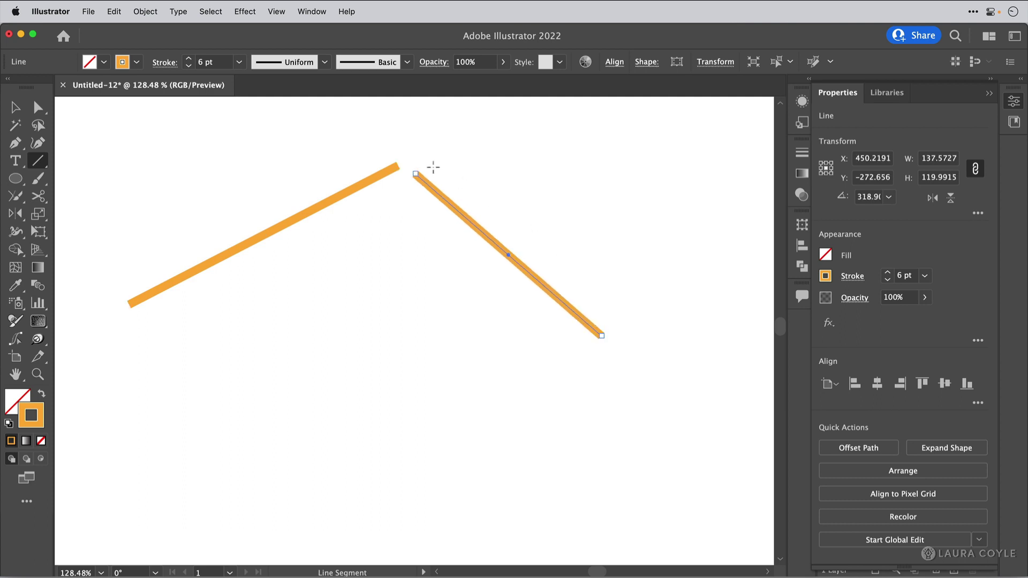
{"action": "left_click_drag", "start_coordinate": [404, 253], "coordinate": [531, 268]}
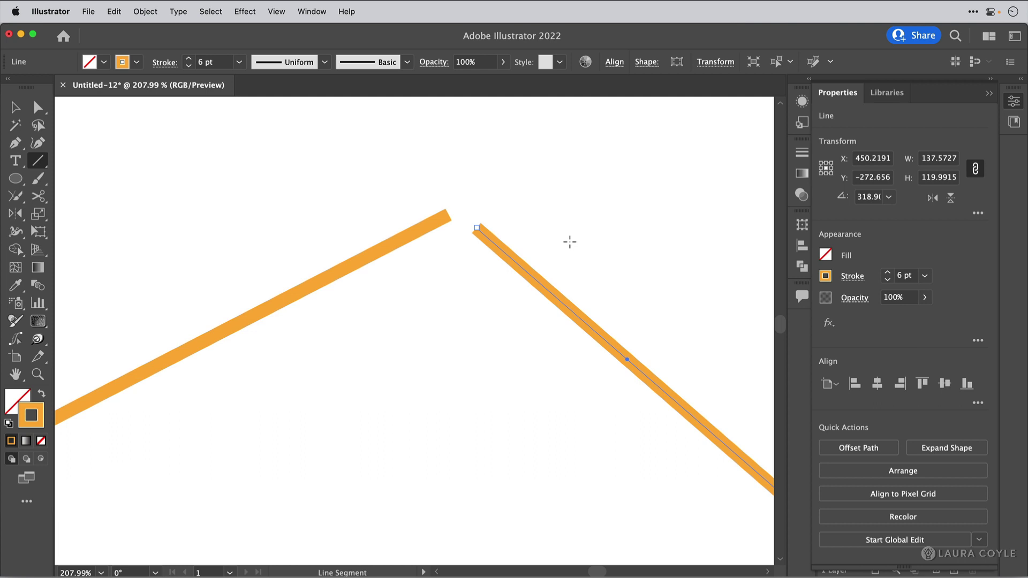
- Average and join the two inner line endpoints into one apex, then nudge the apex up-left
{"action": "key", "text": "a"}
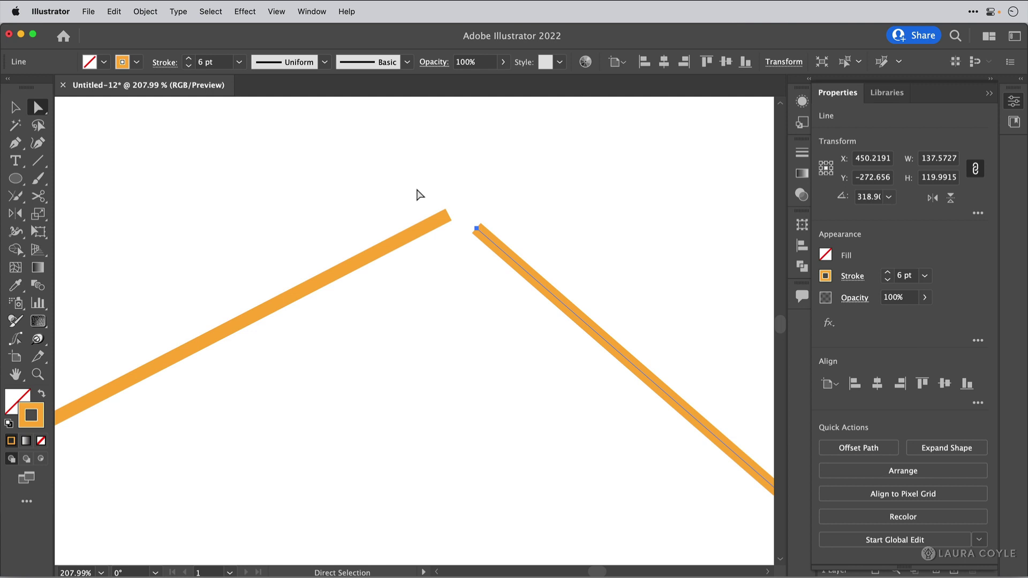
{"action": "left_click_drag", "start_coordinate": [419, 195], "coordinate": [506, 265]}
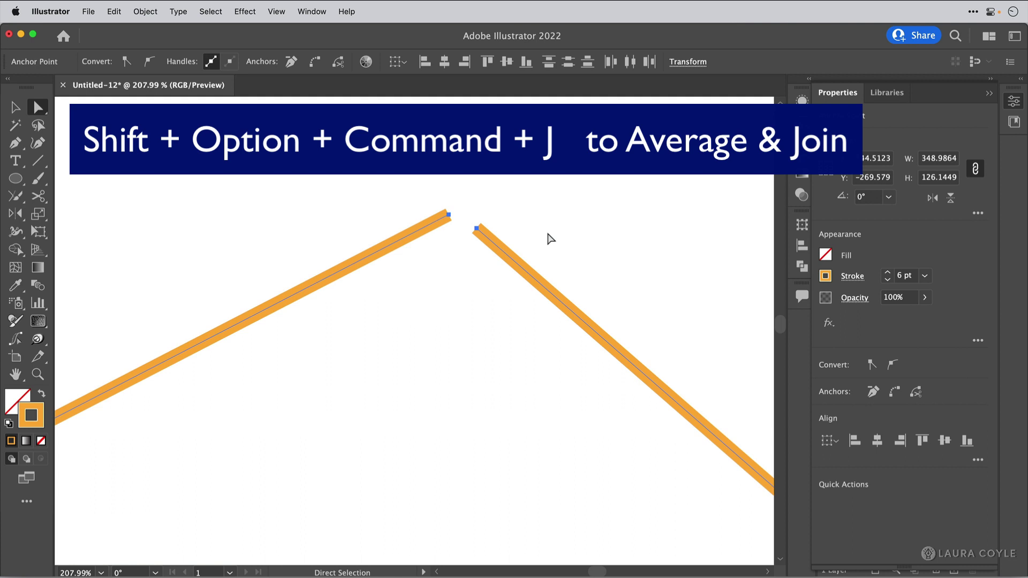
{"action": "key", "text": "shift+alt+super"}
{"action": "key", "text": "shift+alt+super+j"}
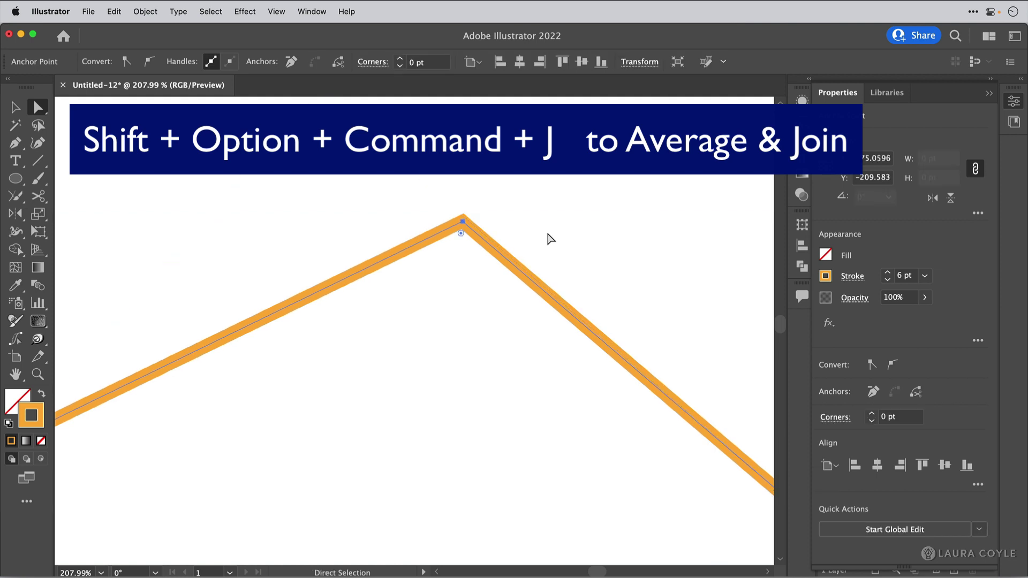
{"action": "left_click", "coordinate": [549, 237]}
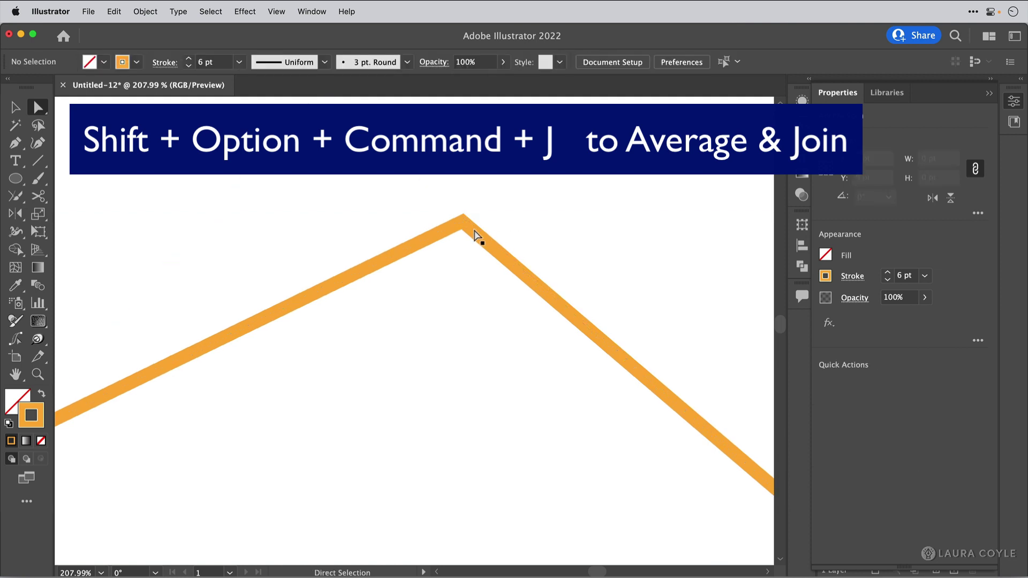
{"action": "left_click", "coordinate": [462, 221]}
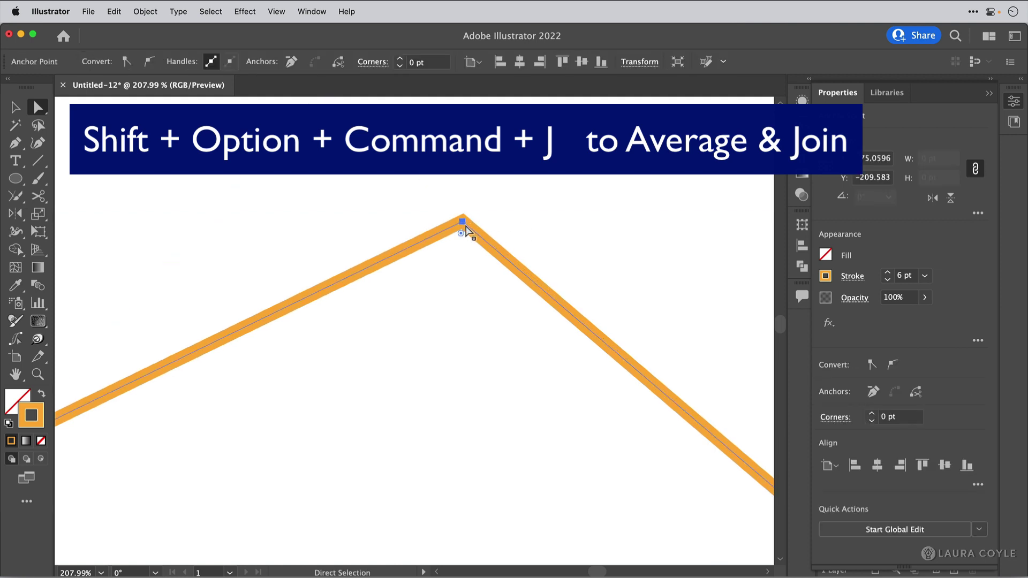
{"action": "mouse_move", "coordinate": [462, 221]}
{"action": "left_mouse_down"}
{"action": "mouse_move", "coordinate": [451, 210]}
{"action": "mouse_move", "coordinate": [465, 220]}
{"action": "left_mouse_up"}
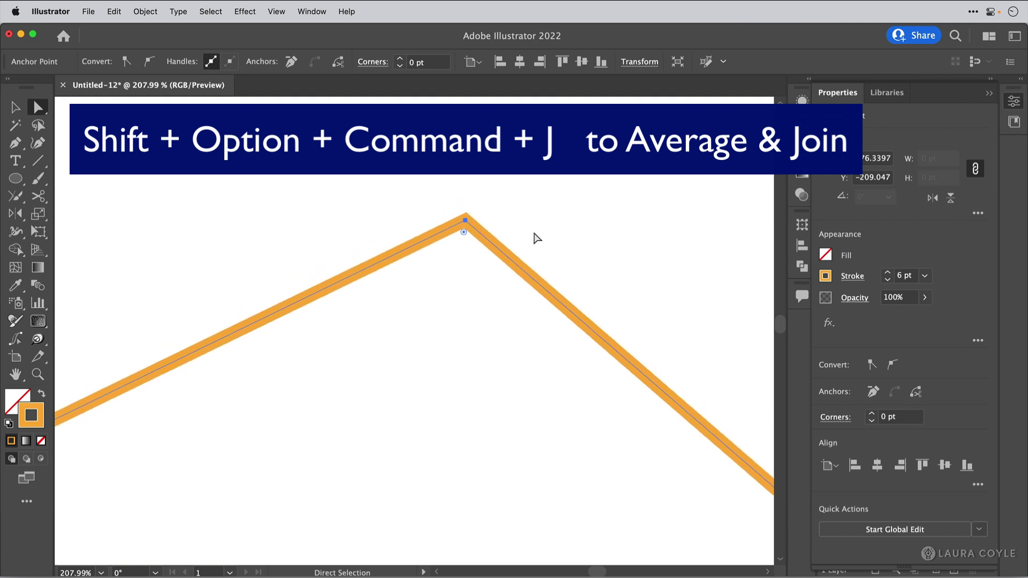
- Undo back to two separate lines, then re-average and join the endpoints into a sharp peak
{"action": "key", "text": "super+z"}
{"action": "key", "text": "super+z"}
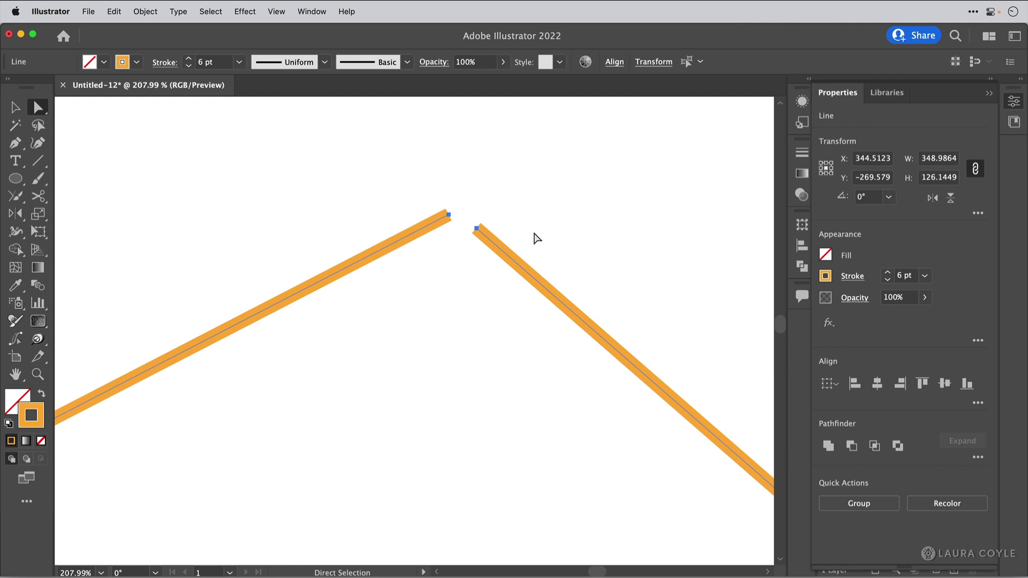
{"action": "left_click_drag", "start_coordinate": [429, 195], "coordinate": [526, 291]}
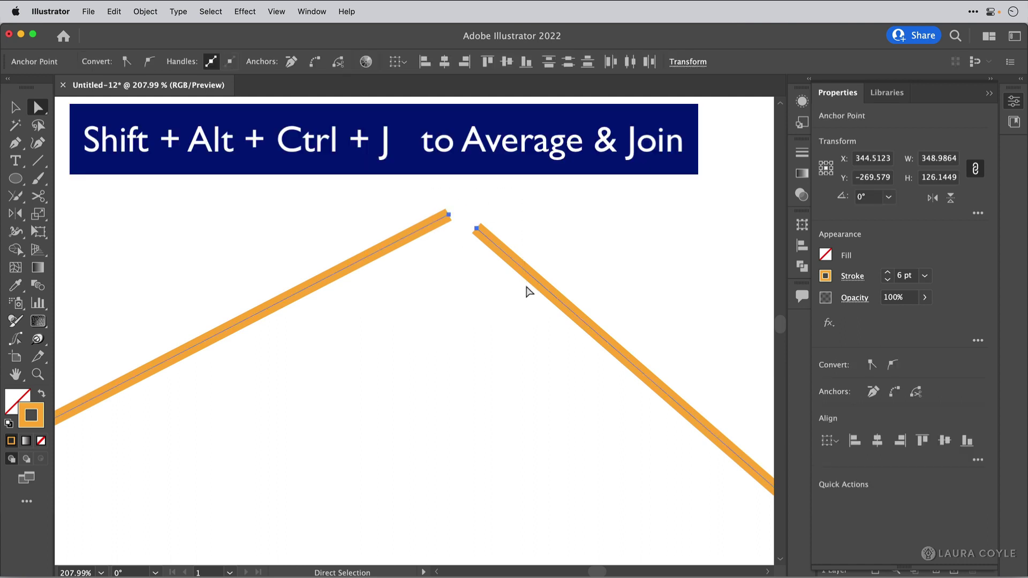
{"action": "key", "text": "shift+super"}
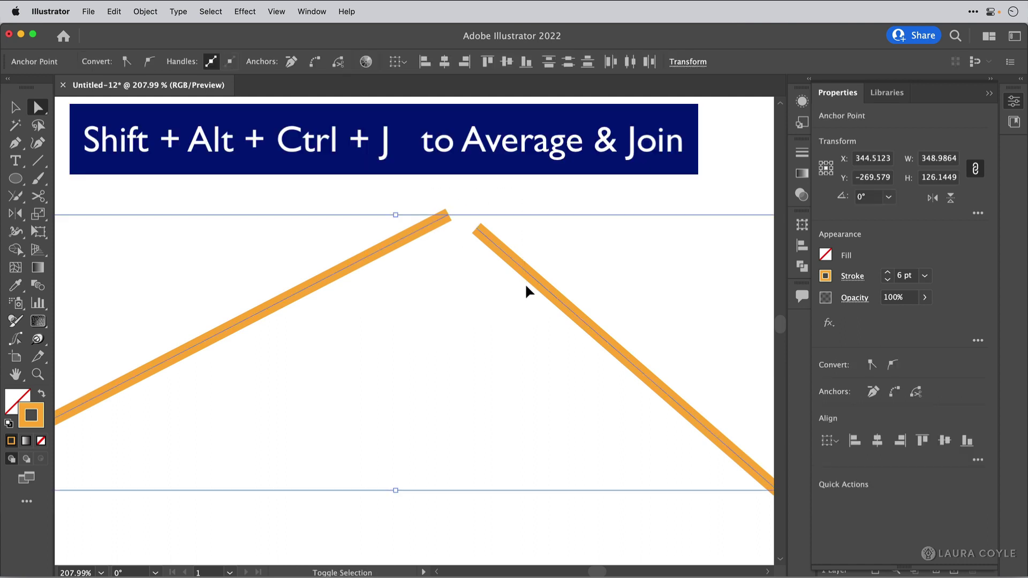
{"action": "key", "text": "shift+alt+super+j"}
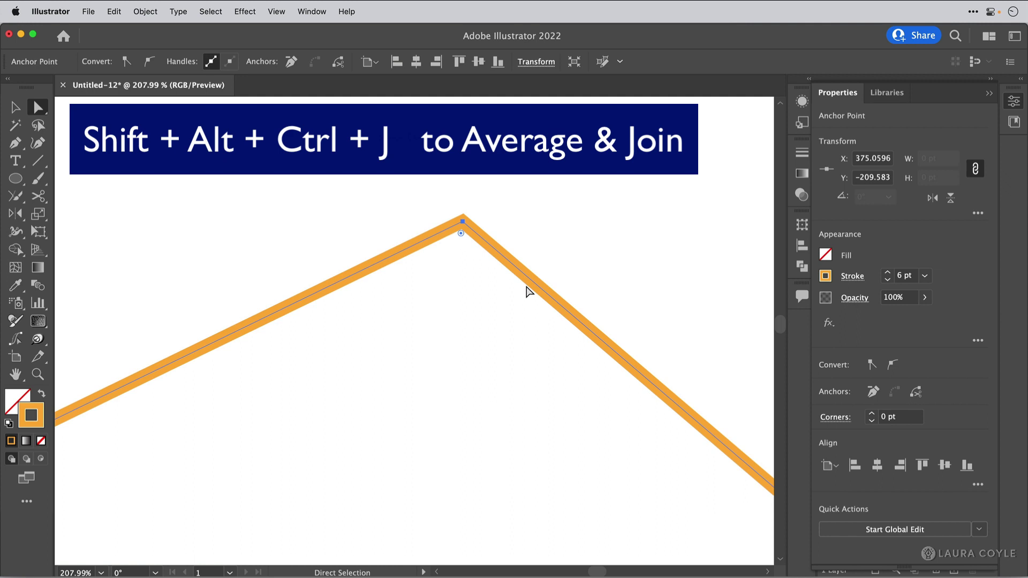
{"action": "left_click", "coordinate": [473, 298]}
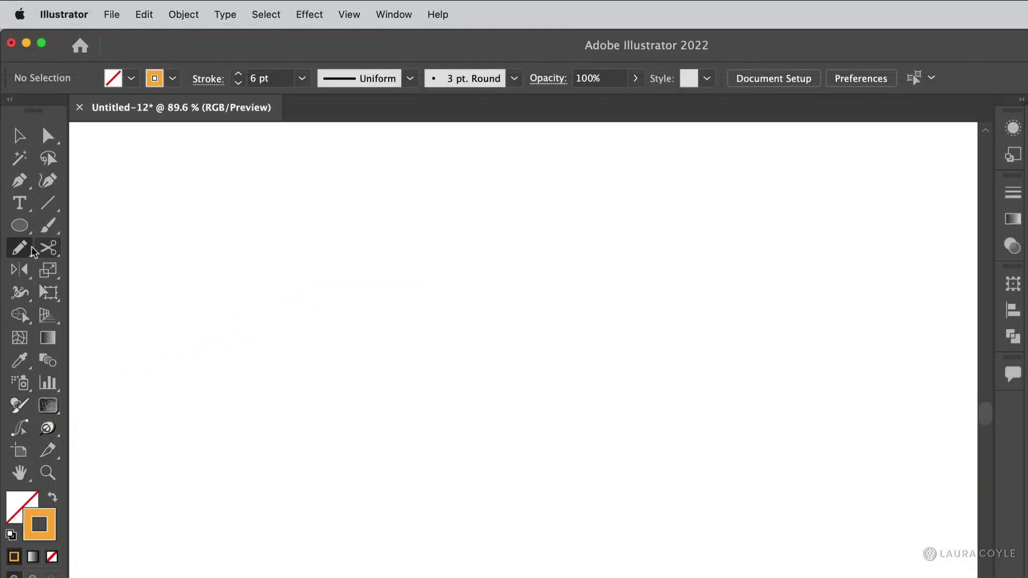
- Sketch four crossing freehand orange 6 pt strokes across the artboard with the Pencil
{"action": "mouse_move", "coordinate": [173, 358]}
{"action": "left_mouse_down"}
{"action": "mouse_move", "coordinate": [227, 293]}
{"action": "mouse_move", "coordinate": [374, 251]}
{"action": "mouse_move", "coordinate": [546, 242]}
{"action": "mouse_move", "coordinate": [623, 204]}
{"action": "left_mouse_up"}
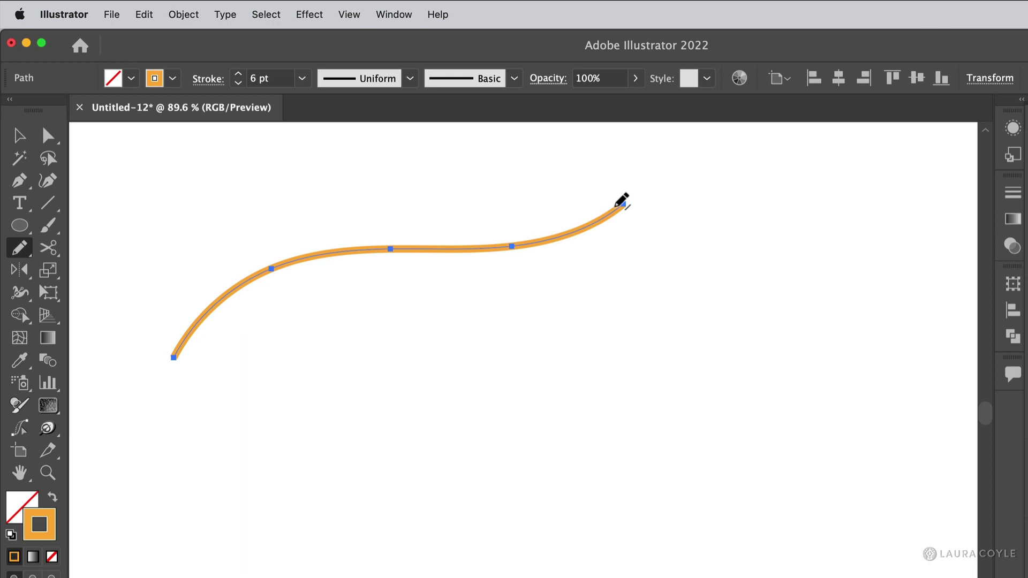
{"action": "mouse_move", "coordinate": [466, 167]}
{"action": "left_mouse_down"}
{"action": "mouse_move", "coordinate": [524, 284]}
{"action": "mouse_move", "coordinate": [708, 415]}
{"action": "mouse_move", "coordinate": [769, 411]}
{"action": "left_mouse_up"}
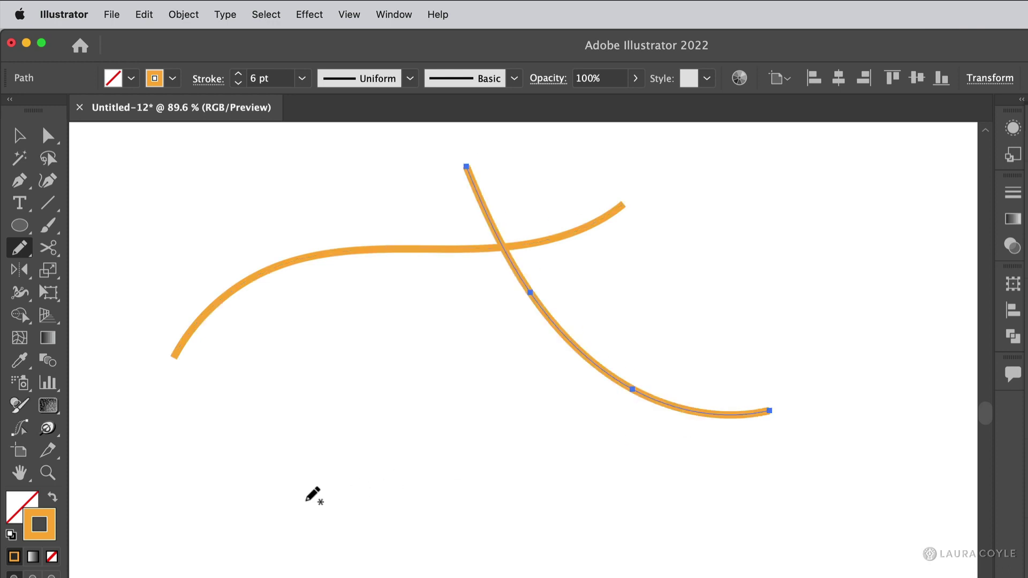
{"action": "mouse_move", "coordinate": [298, 503]}
{"action": "left_mouse_down"}
{"action": "mouse_move", "coordinate": [490, 388]}
{"action": "mouse_move", "coordinate": [745, 311]}
{"action": "left_mouse_up"}
{"action": "mouse_move", "coordinate": [188, 227]}
{"action": "left_mouse_down"}
{"action": "mouse_move", "coordinate": [301, 417]}
{"action": "mouse_move", "coordinate": [401, 489]}
{"action": "left_mouse_up"}
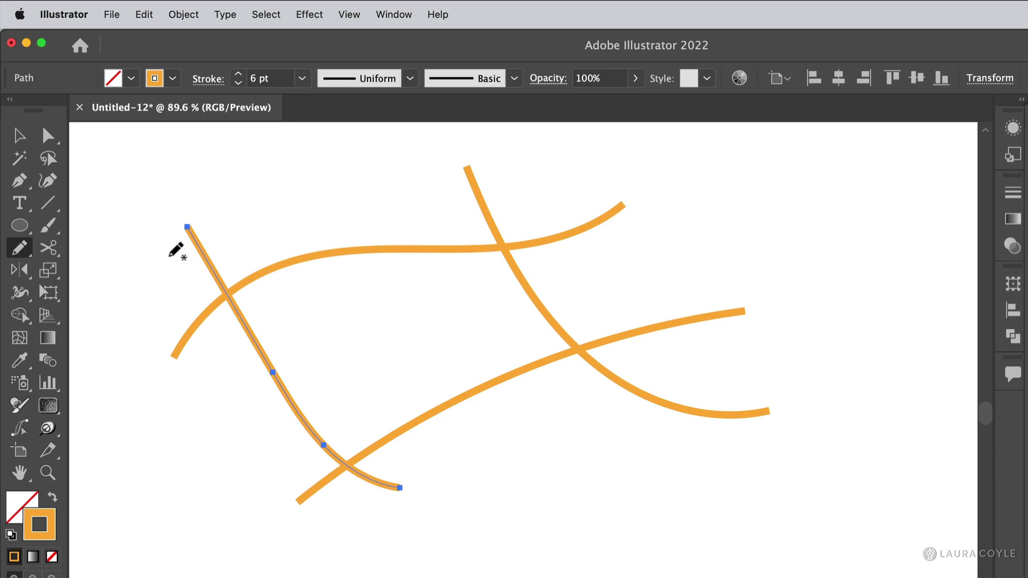
- With the Join tool, scrub the top, right, bottom and upper-left overlaps into a closed four-sided shape
{"action": "left_click", "coordinate": [30, 257]}
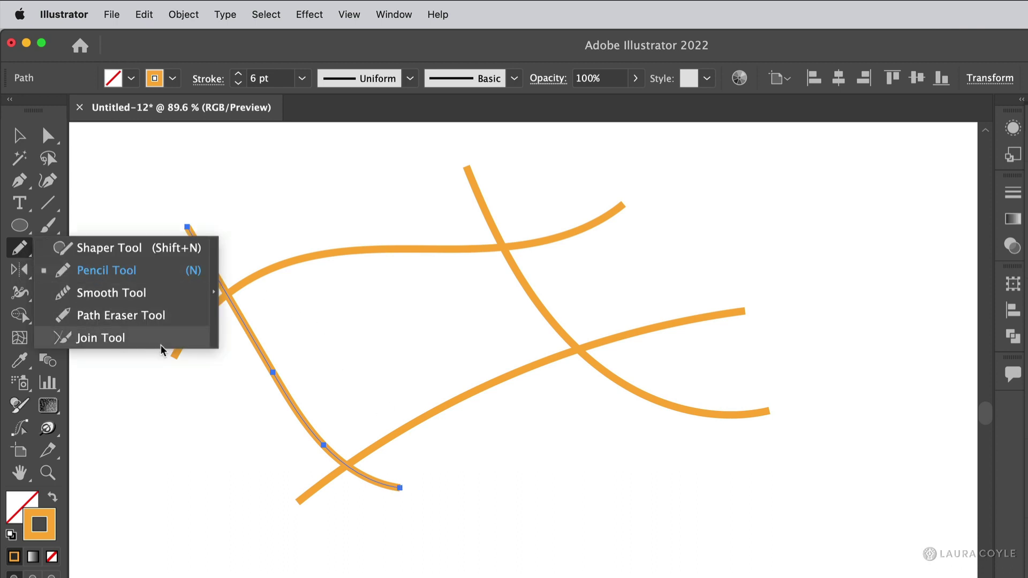
{"action": "left_click", "coordinate": [124, 337]}
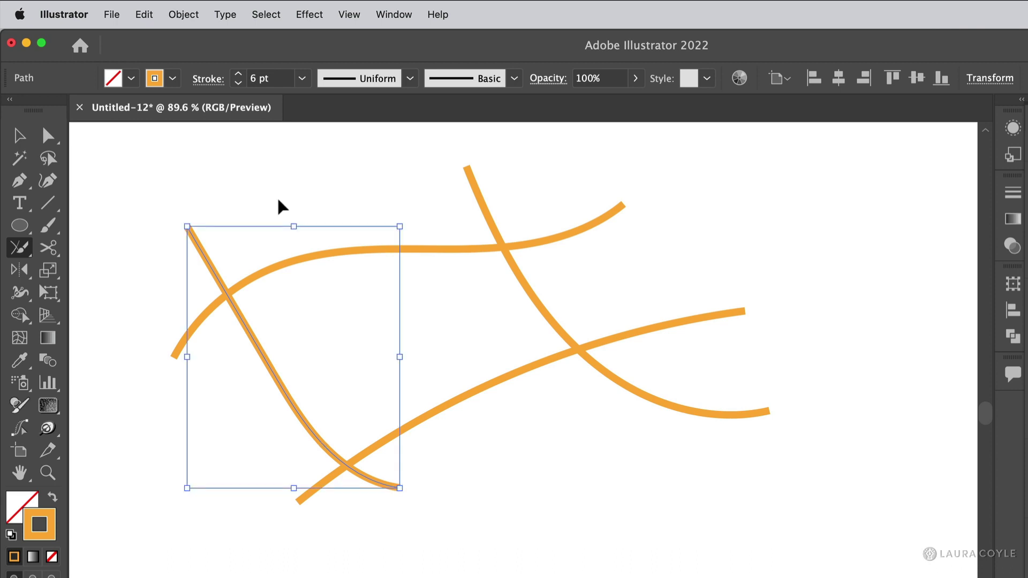
{"action": "left_click", "coordinate": [277, 202], "text": "super"}
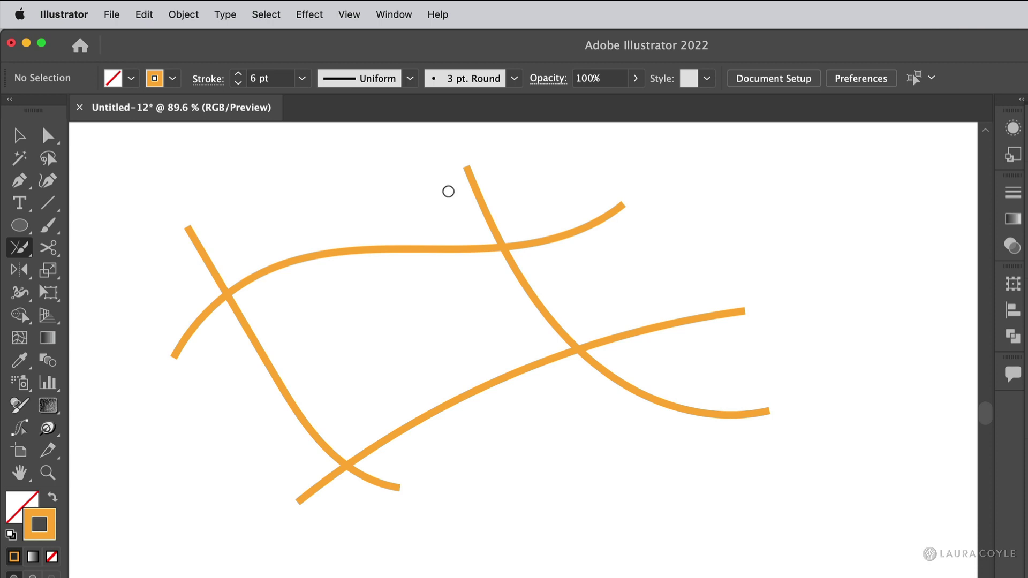
{"action": "mouse_move", "coordinate": [449, 191]}
{"action": "left_mouse_down"}
{"action": "mouse_move", "coordinate": [620, 249]}
{"action": "mouse_move", "coordinate": [448, 181]}
{"action": "mouse_move", "coordinate": [480, 203]}
{"action": "mouse_move", "coordinate": [589, 230]}
{"action": "left_mouse_up"}
{"action": "mouse_move", "coordinate": [622, 291]}
{"action": "left_mouse_down"}
{"action": "mouse_move", "coordinate": [623, 455]}
{"action": "mouse_move", "coordinate": [626, 310]}
{"action": "mouse_move", "coordinate": [613, 446]}
{"action": "left_mouse_up"}
{"action": "mouse_move", "coordinate": [294, 478]}
{"action": "left_mouse_down"}
{"action": "mouse_move", "coordinate": [407, 491]}
{"action": "mouse_move", "coordinate": [411, 480]}
{"action": "mouse_move", "coordinate": [301, 494]}
{"action": "left_mouse_up"}
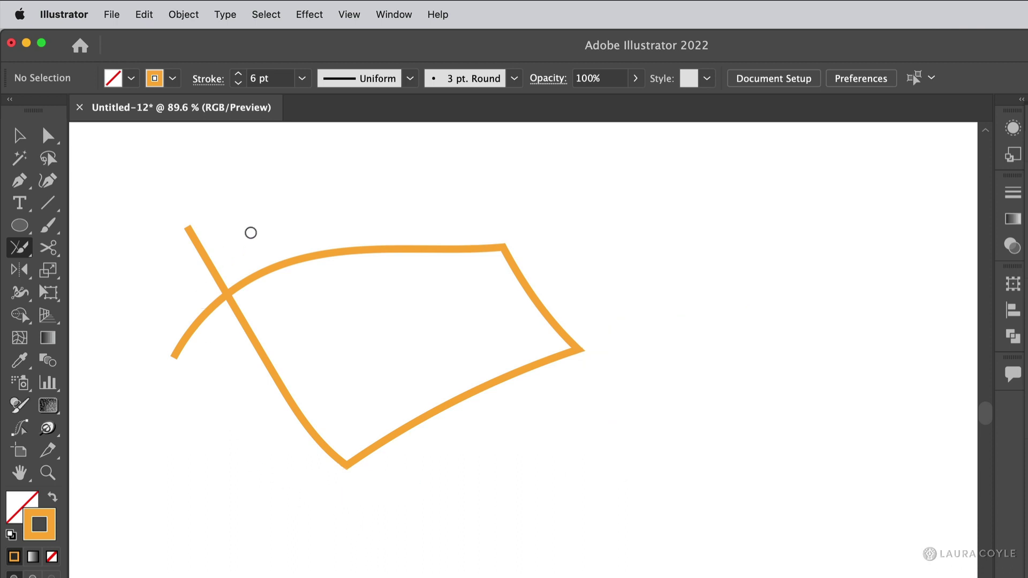
{"action": "mouse_move", "coordinate": [242, 231]}
{"action": "left_mouse_down"}
{"action": "mouse_move", "coordinate": [203, 296]}
{"action": "mouse_move", "coordinate": [206, 372]}
{"action": "mouse_move", "coordinate": [211, 235]}
{"action": "left_mouse_up"}
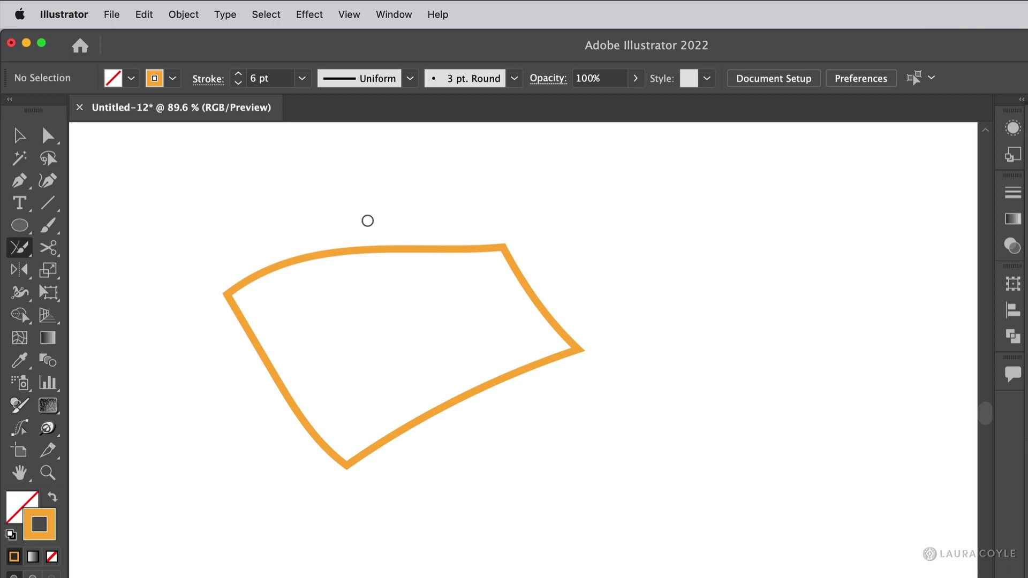
- Pull the top-right anchor outward with Direct Selection, then delete the closed shape
{"action": "key", "text": "a"}
{"action": "left_click_drag", "start_coordinate": [503, 248], "coordinate": [532, 212]}
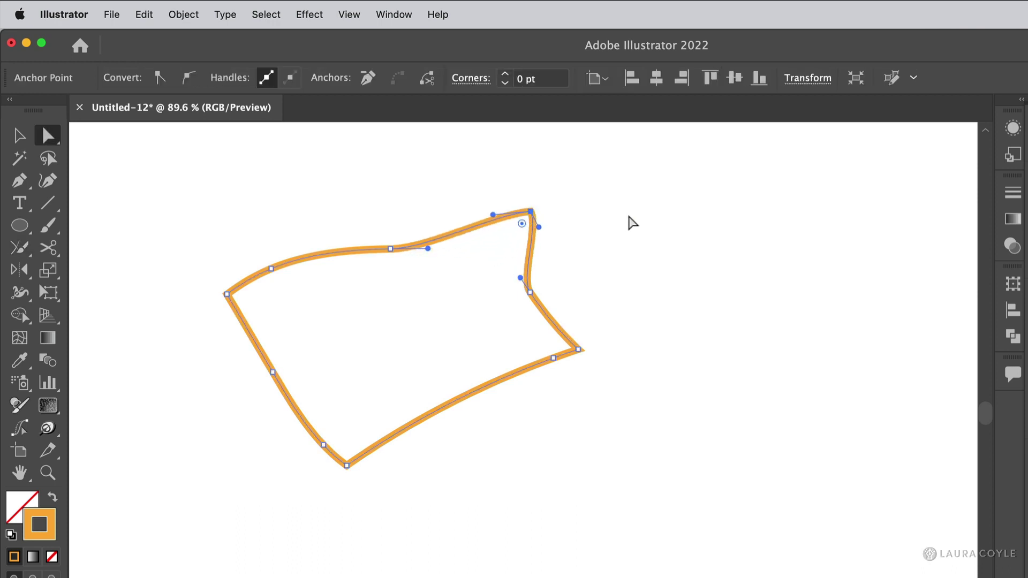
{"action": "key", "text": "Delete"}
- Draw four crossing straight orange lines with the Line Segment tool
{"action": "left_click", "coordinate": [47, 203]}
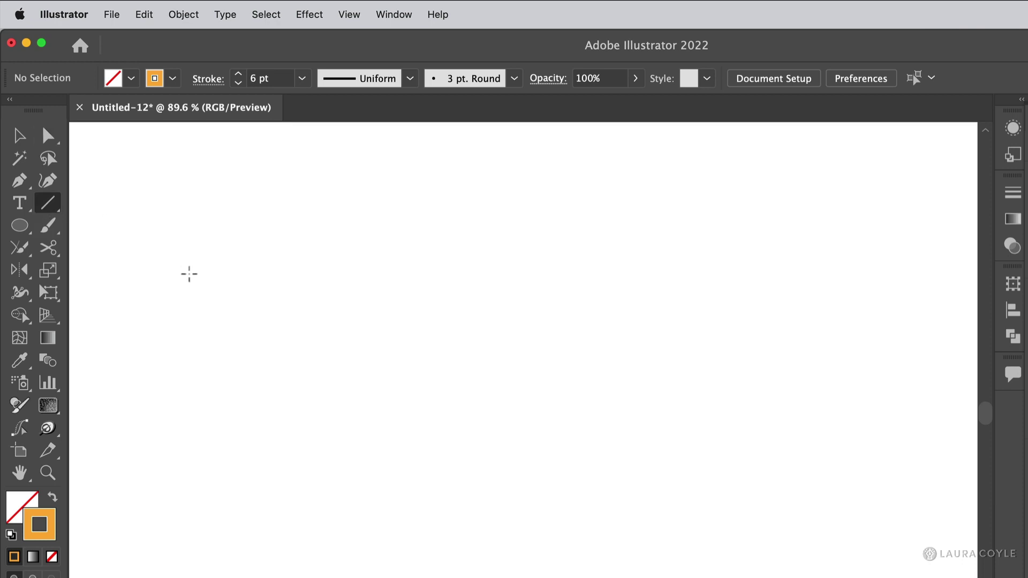
{"action": "left_click_drag", "start_coordinate": [169, 278], "coordinate": [529, 198]}
{"action": "left_click_drag", "start_coordinate": [197, 217], "coordinate": [334, 443]}
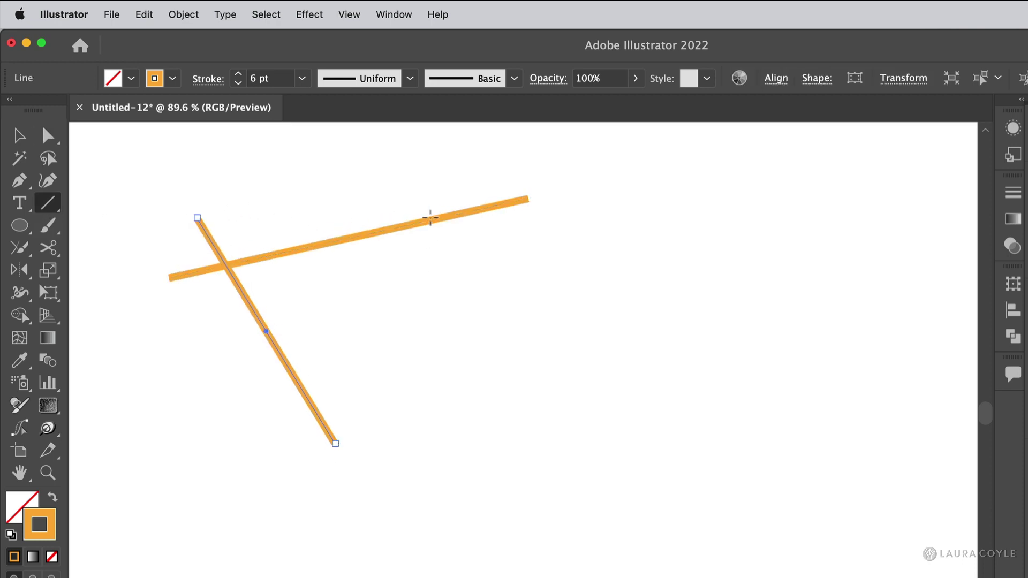
{"action": "left_click_drag", "start_coordinate": [435, 183], "coordinate": [560, 385]}
{"action": "left_click_drag", "start_coordinate": [233, 387], "coordinate": [590, 268]}
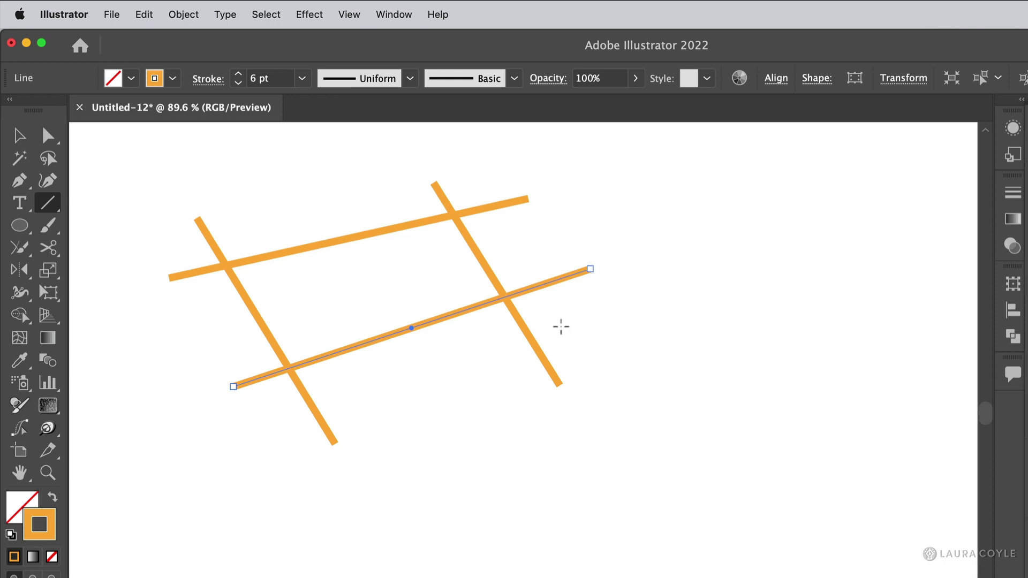
- Select the right diagonal and bottom lines and join their overlap into a trimmed corner
{"action": "key", "text": "v"}
{"action": "left_click_drag", "start_coordinate": [530, 252], "coordinate": [509, 361]}
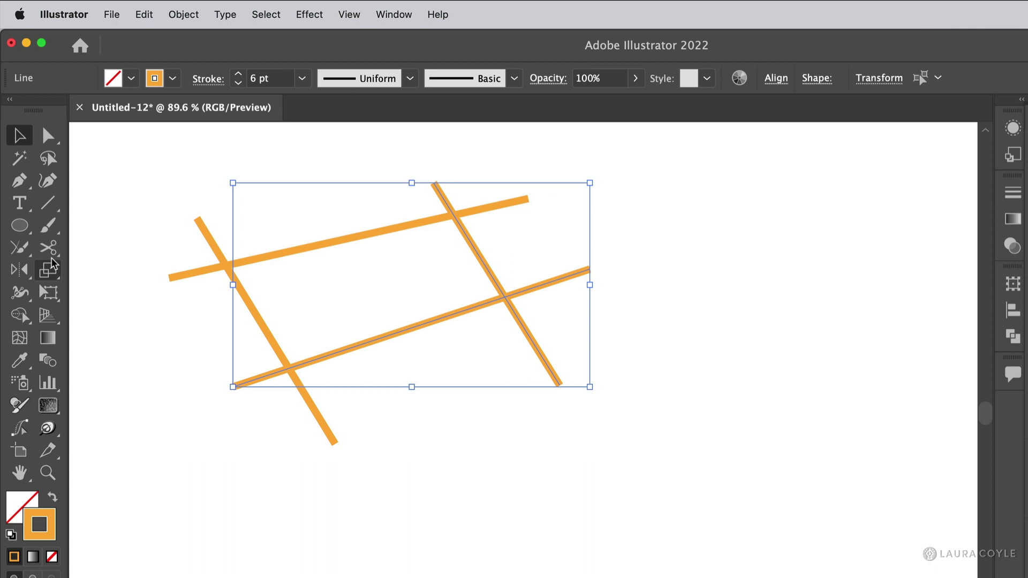
{"action": "key", "text": "shift+m"}
{"action": "mouse_move", "coordinate": [544, 257]}
{"action": "left_mouse_down"}
{"action": "mouse_move", "coordinate": [538, 324]}
{"action": "mouse_move", "coordinate": [512, 388]}
{"action": "mouse_move", "coordinate": [533, 246]}
{"action": "left_mouse_up"}
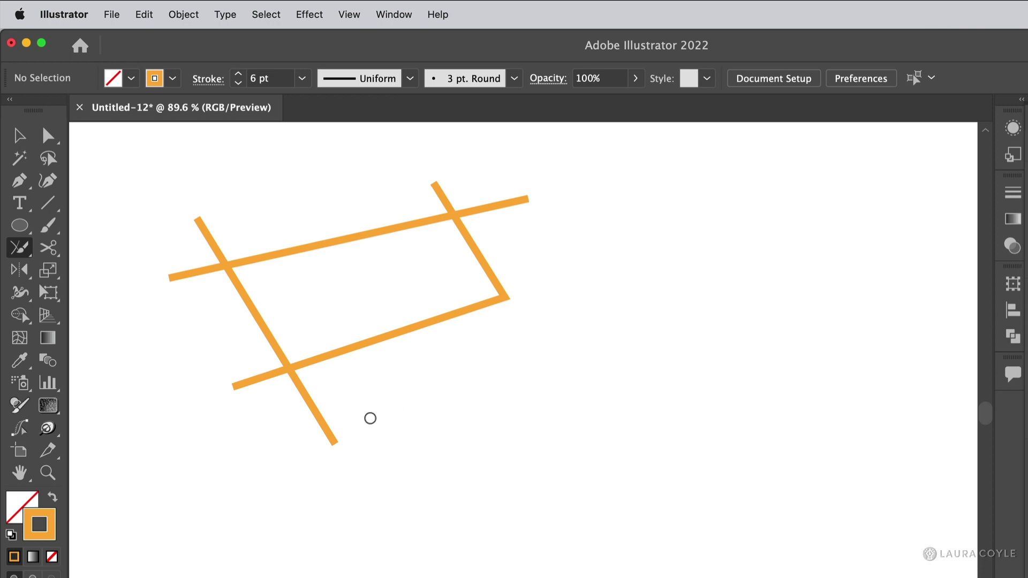
- Select the long left diagonal line and try joining it at the top crossing
{"action": "left_click", "coordinate": [325, 429], "text": "super"}
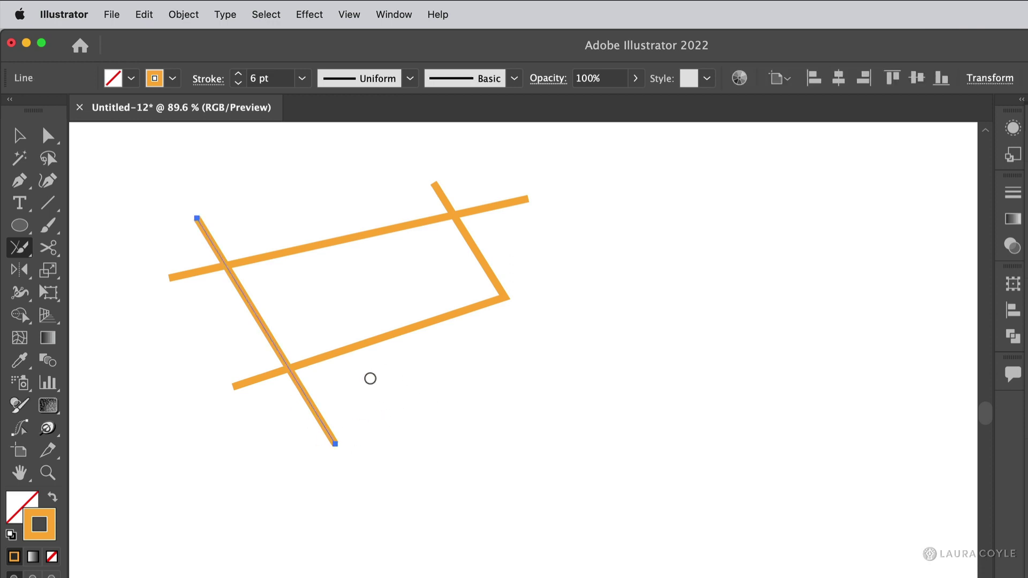
{"action": "mouse_move", "coordinate": [445, 210]}
{"action": "left_mouse_down"}
{"action": "mouse_move", "coordinate": [537, 208]}
{"action": "mouse_move", "coordinate": [376, 194]}
{"action": "mouse_move", "coordinate": [557, 197]}
{"action": "left_mouse_up"}
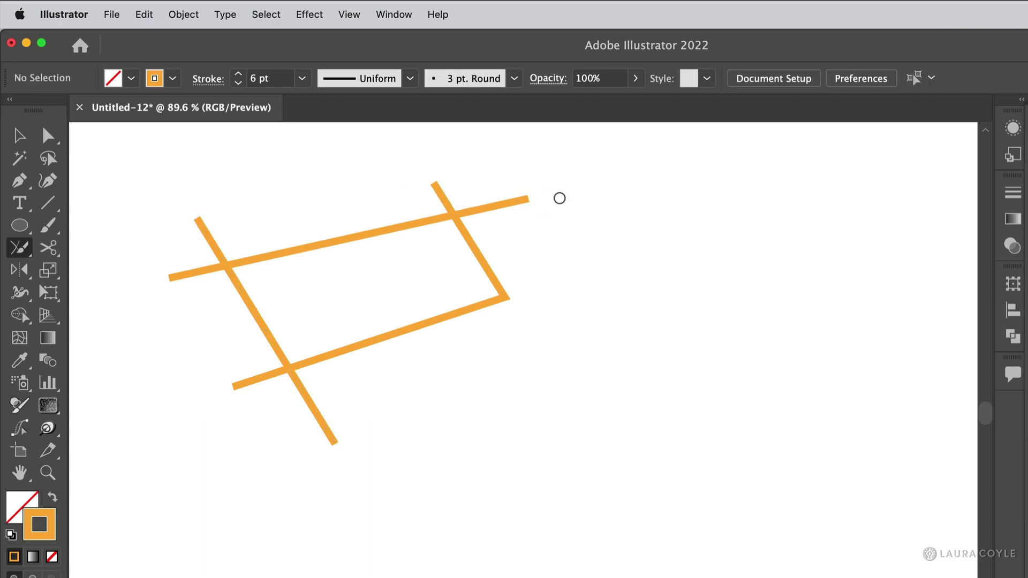